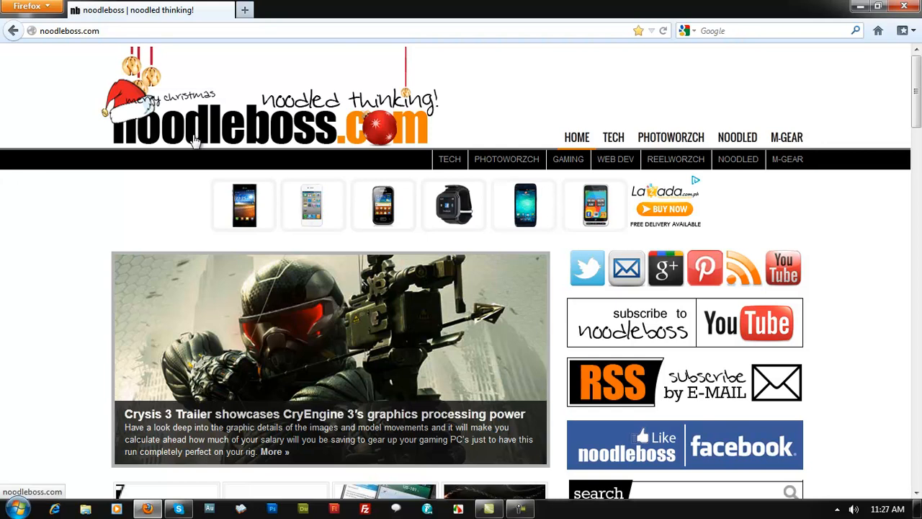
# Examine the noodleboss.com home page and the search bar in its sidebar.
pyautogui.scroll(-2, 275, 250)
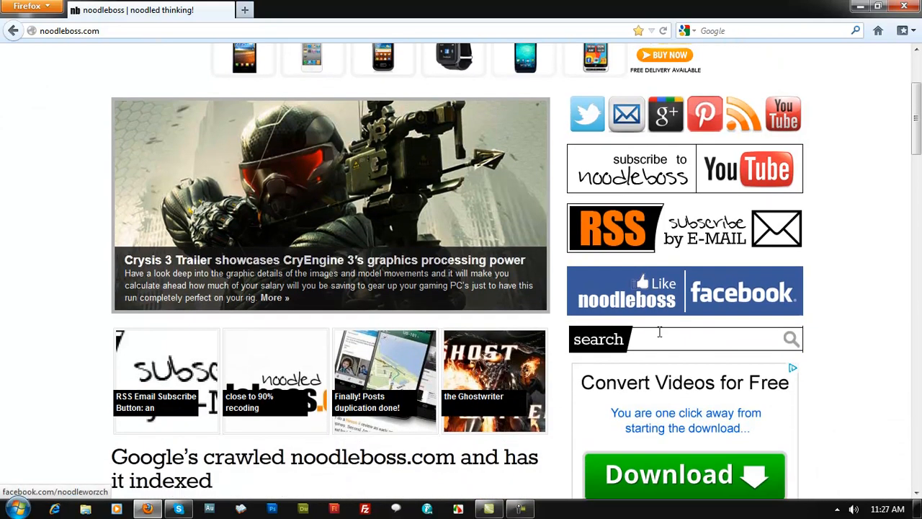
pyautogui.scroll(2, 161, 178)
pyautogui.scroll(2, 161, 178)
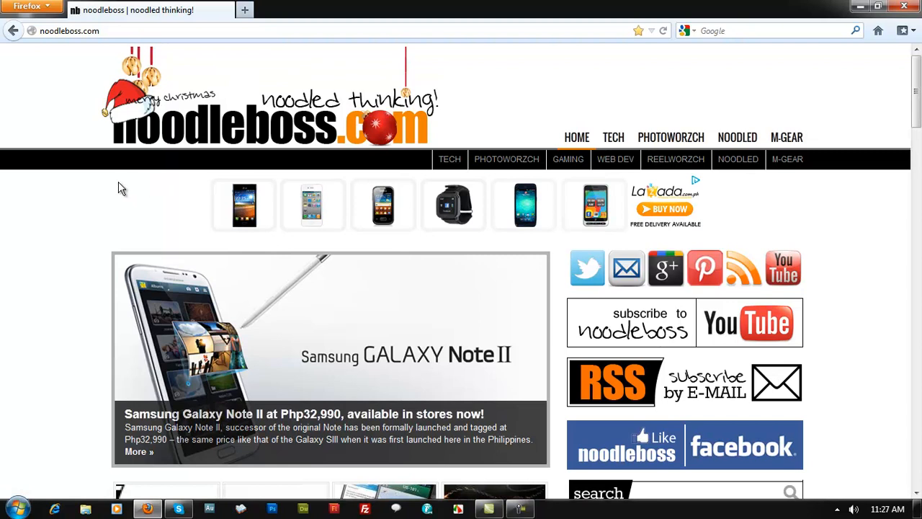
pyautogui.scroll(-5, 149, 117)
pyautogui.scroll(-1, 149, 118)
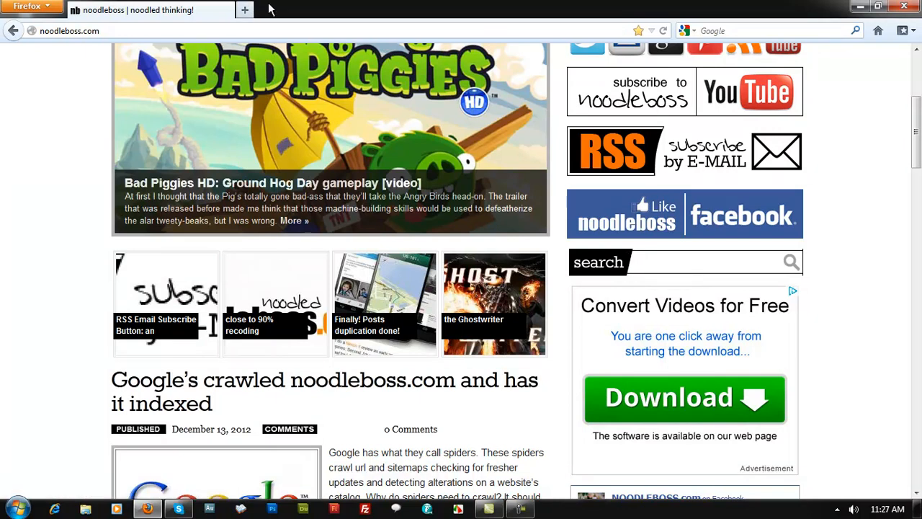
# Run a Google image search for "search bar design" in a new browser tab.
pyautogui.click(244, 9)
pyautogui.click(740, 31)
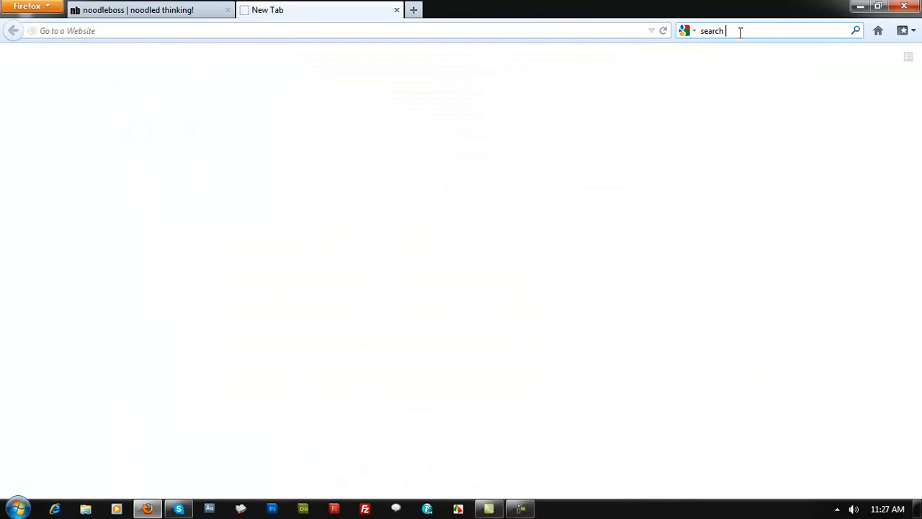
pyautogui.write('search bar tesign')
pyautogui.press('Return')
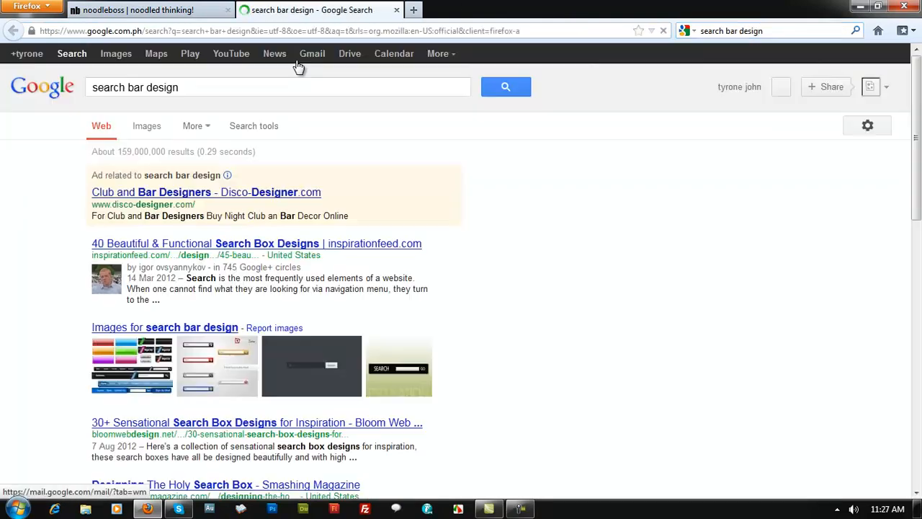
pyautogui.click(127, 57)
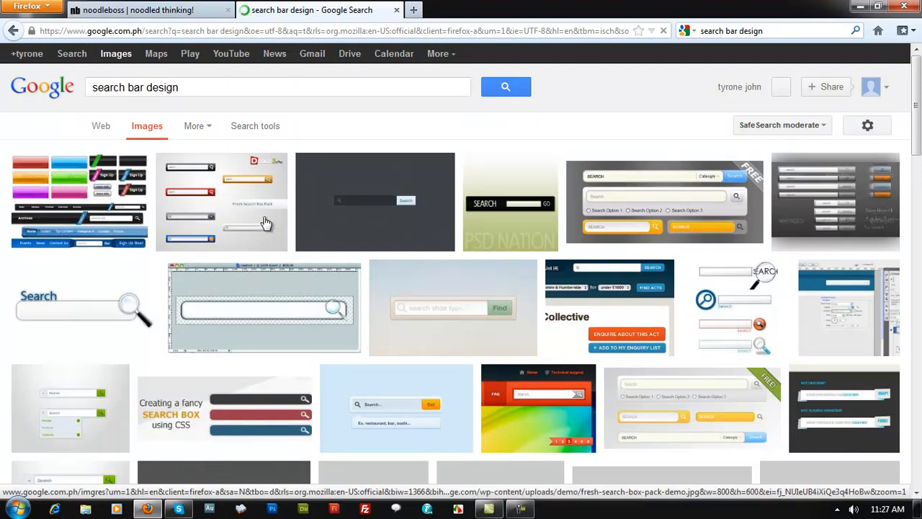
# Preview several search bar designs among the image results for design reference.
pyautogui.moveTo(650, 240)
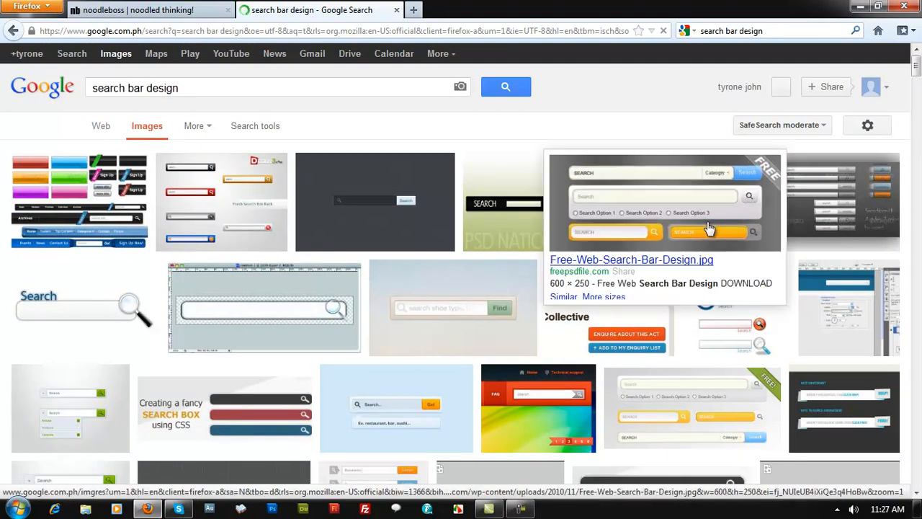
pyautogui.click(654, 236)
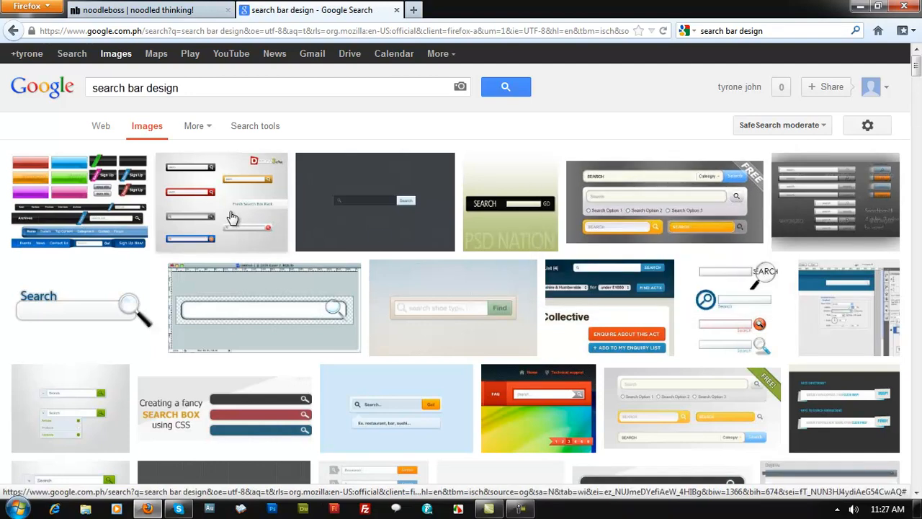
pyautogui.moveTo(227, 209)
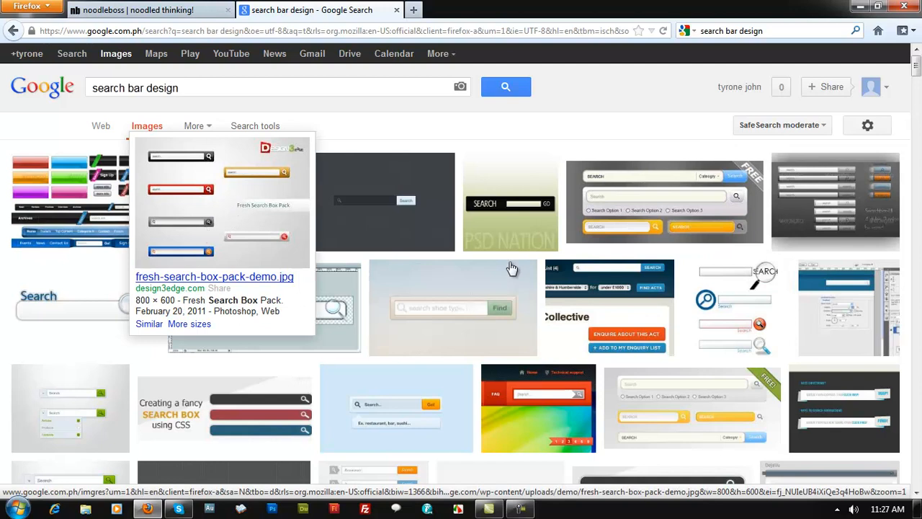
pyautogui.moveTo(416, 179)
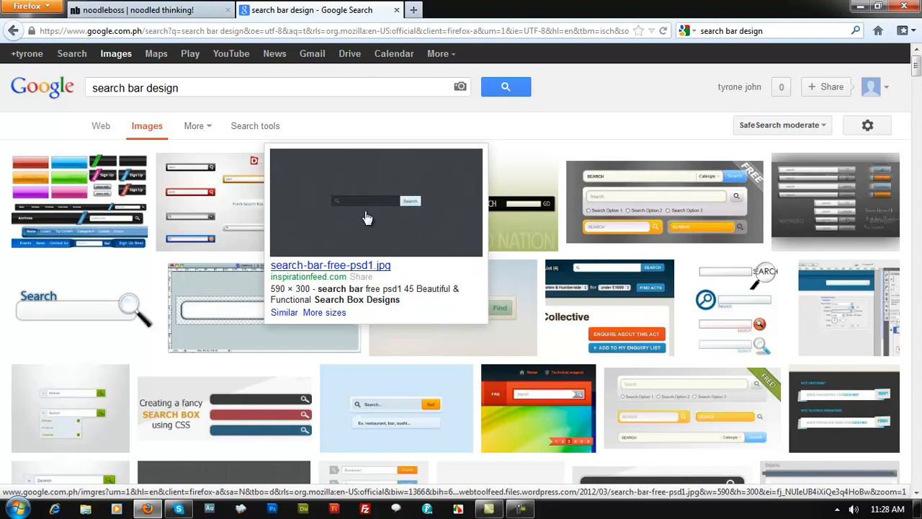
pyautogui.scroll(-2, 366, 217)
pyautogui.moveTo(261, 237)
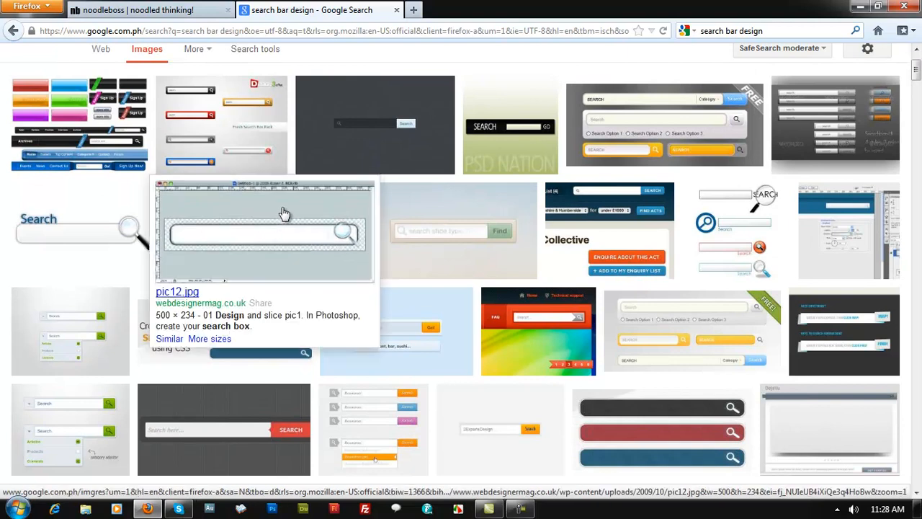
pyautogui.moveTo(100, 242)
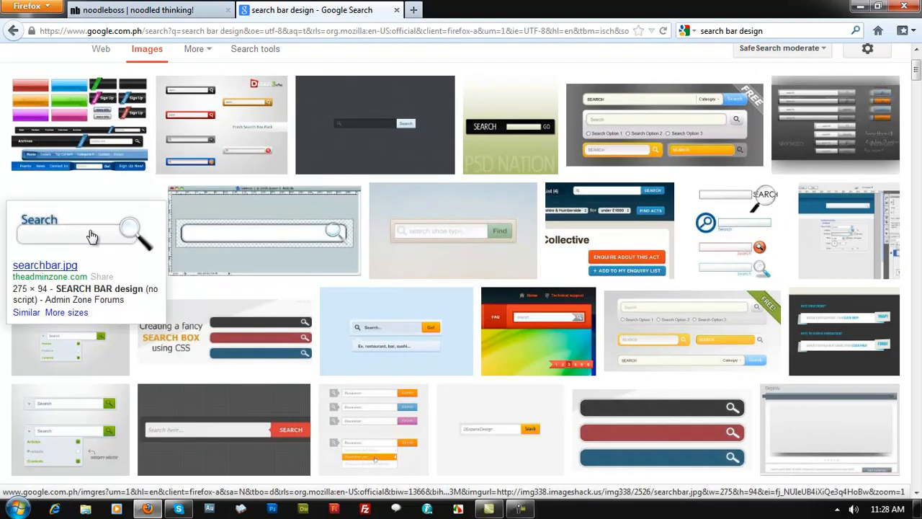
# Review the search bar on the noodleboss.com page, then return to the image results for comparison.
pyautogui.click(108, 10)
pyautogui.scroll(3, 4, 214)
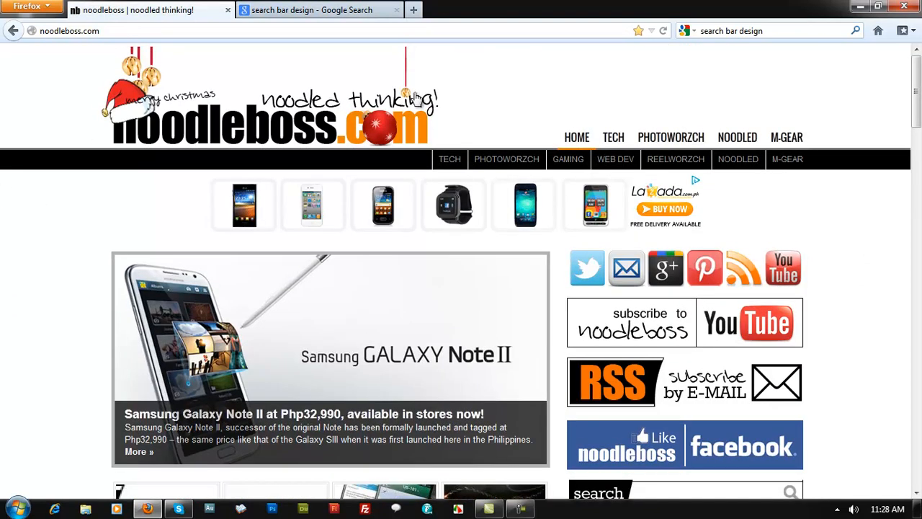
pyautogui.scroll(-5, 515, 295)
pyautogui.scroll(-1, 516, 295)
pyautogui.scroll(3, 515, 296)
pyautogui.click(259, 10)
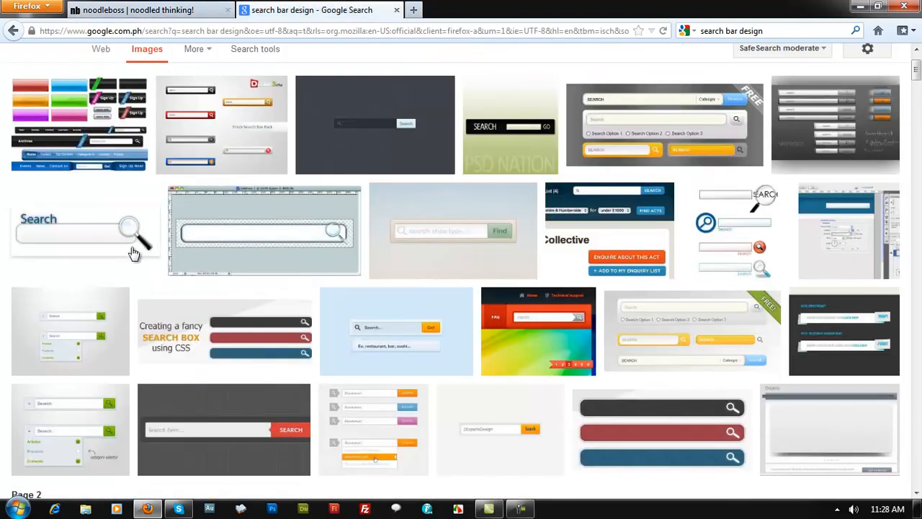
# Browse further search bar images and compare them with the search bar in the noodleboss.com sidebar.
pyautogui.scroll(-5, 106, 238)
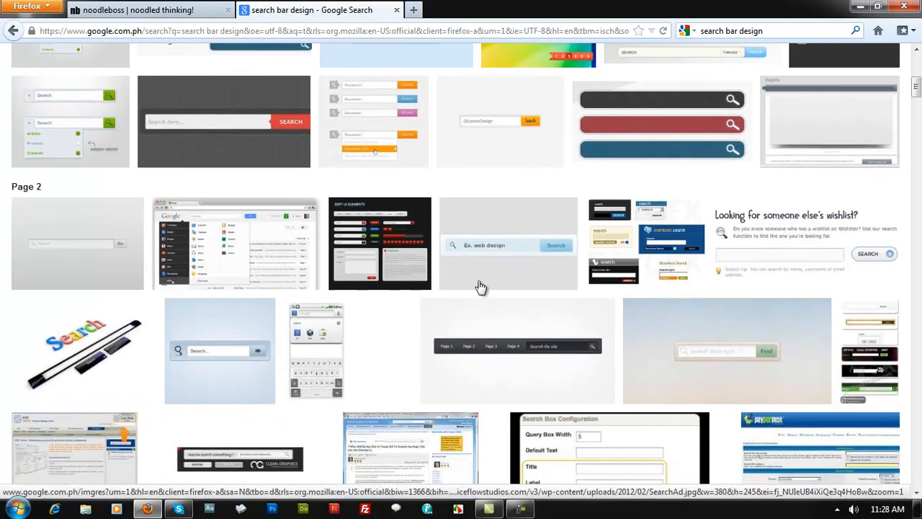
pyautogui.scroll(-3, 482, 286)
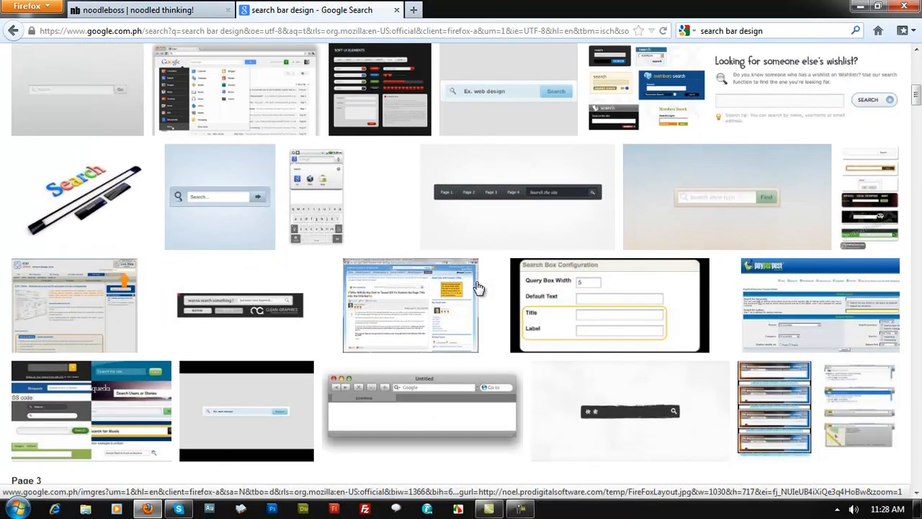
pyautogui.scroll(6, 478, 288)
pyautogui.click(170, 9)
pyautogui.scroll(4, 152, 117)
pyautogui.scroll(-5, 434, 135)
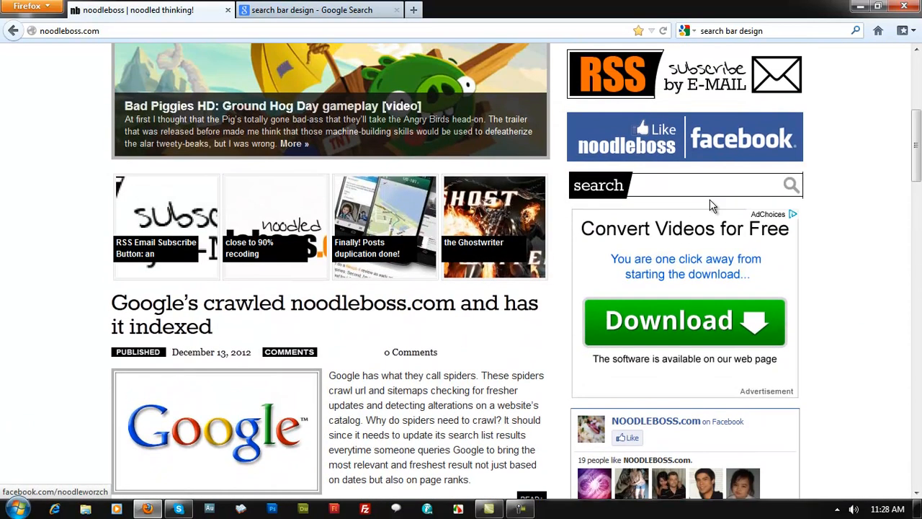
pyautogui.click(315, 10)
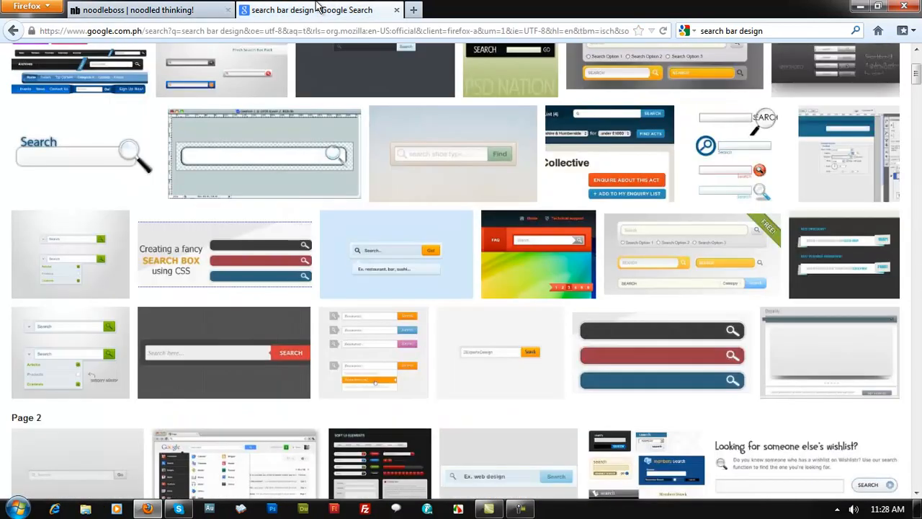
# Launch Photoshop and bring the noodleboss.com page back up in the browser.
pyautogui.click(860, 6)
pyautogui.click(271, 509)
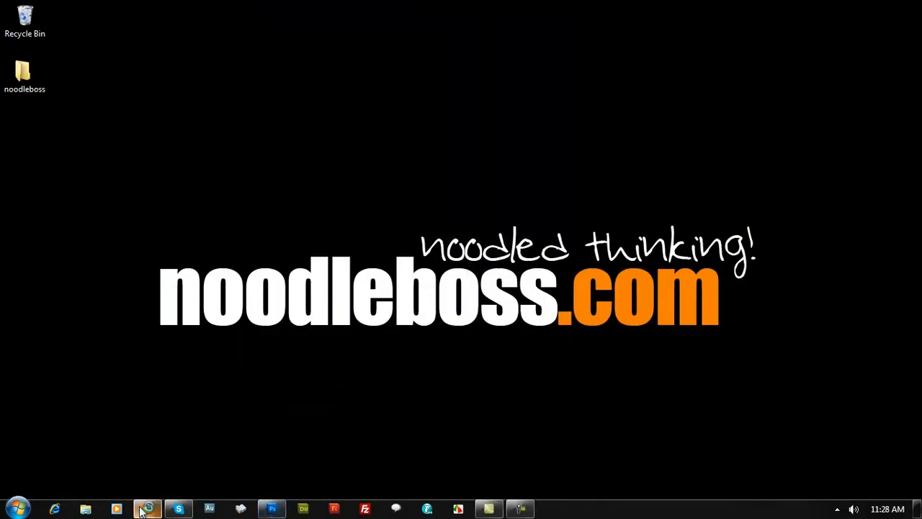
pyautogui.moveTo(143, 509)
pyautogui.click(130, 444)
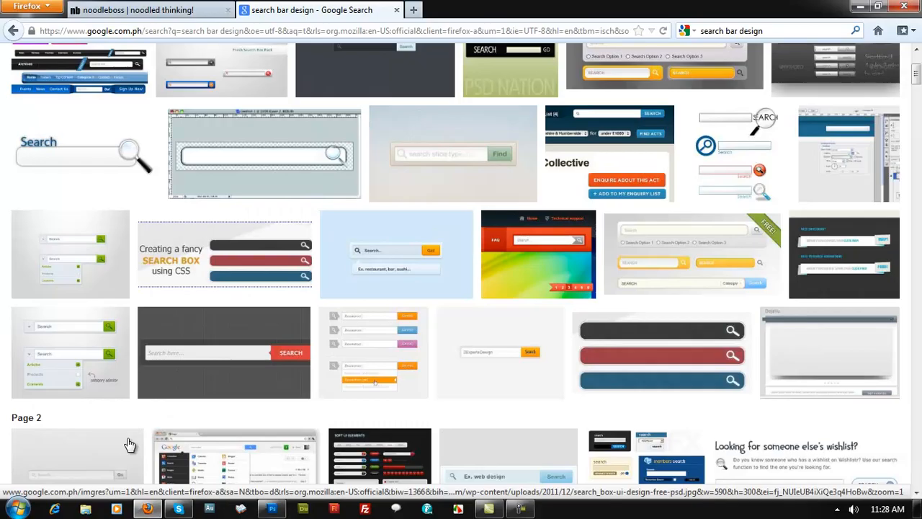
pyautogui.click(198, 9)
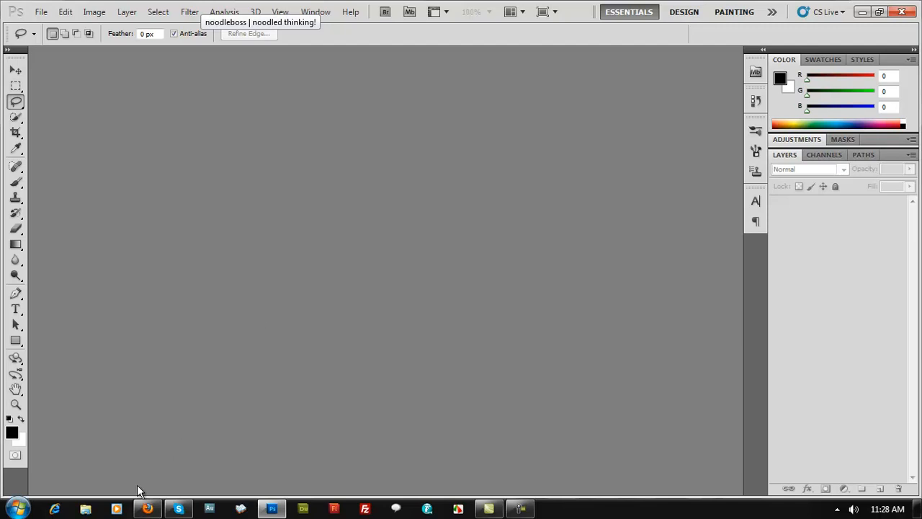
# Examine the noodleboss.com sidebar, focusing on the search bar and the elements around it.
pyautogui.click(147, 508)
pyautogui.scroll(5, 4, 251)
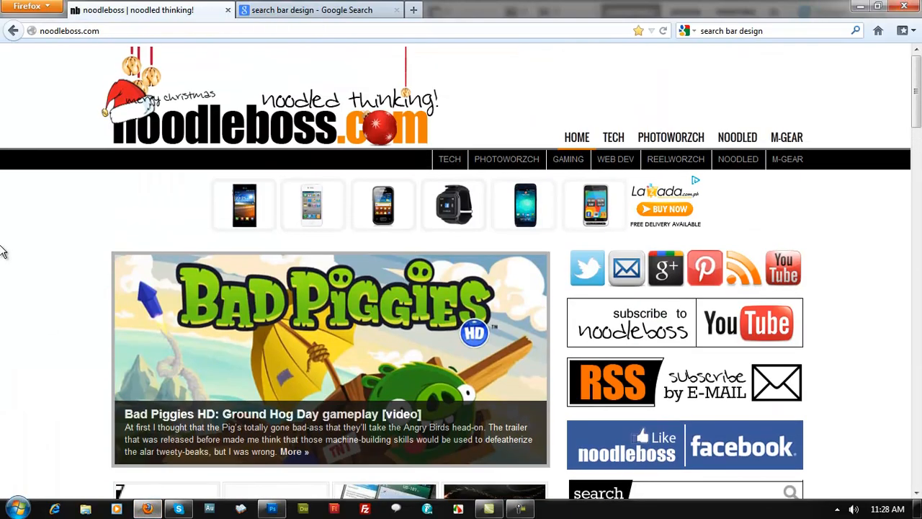
pyautogui.scroll(-10, 3, 251)
pyautogui.scroll(5, 3, 251)
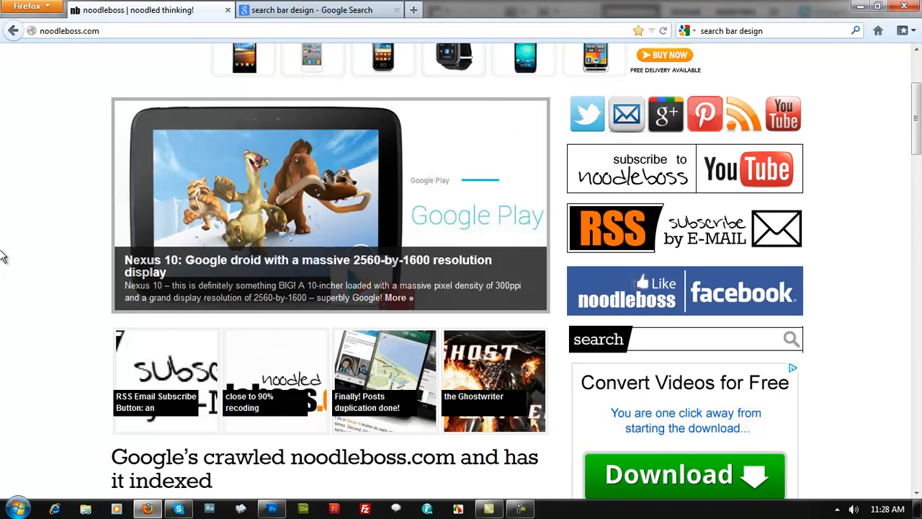
pyautogui.scroll(-4, 4, 256)
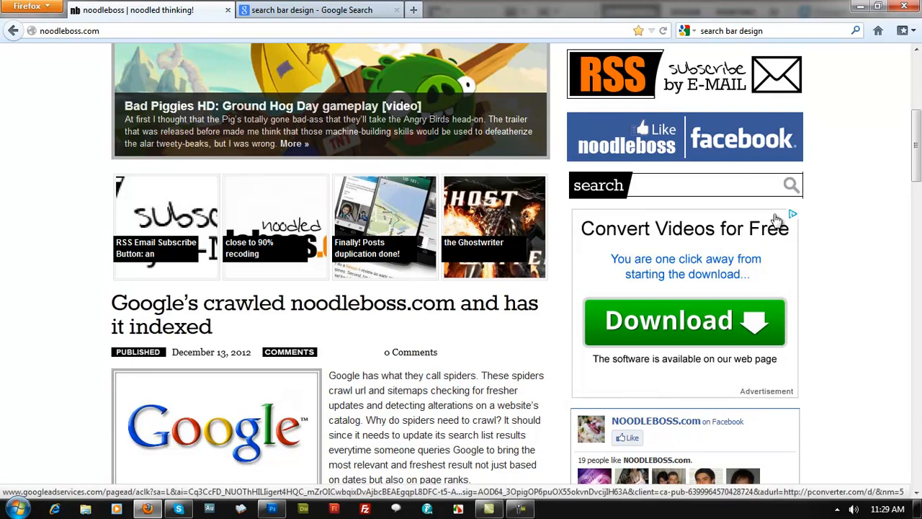
pyautogui.scroll(-3, 775, 219)
pyautogui.scroll(3, 775, 218)
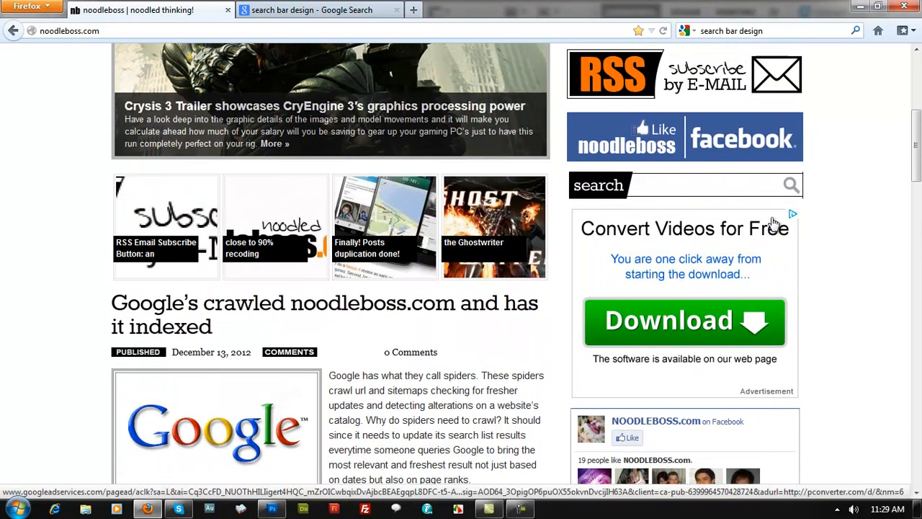
pyautogui.scroll(2, 773, 221)
pyautogui.scroll(-3, 770, 225)
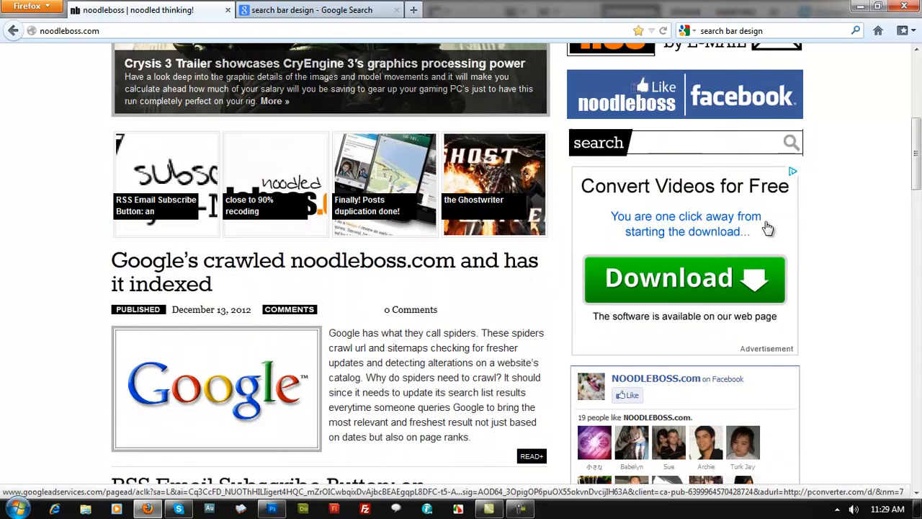
pyautogui.scroll(-3, 639, 160)
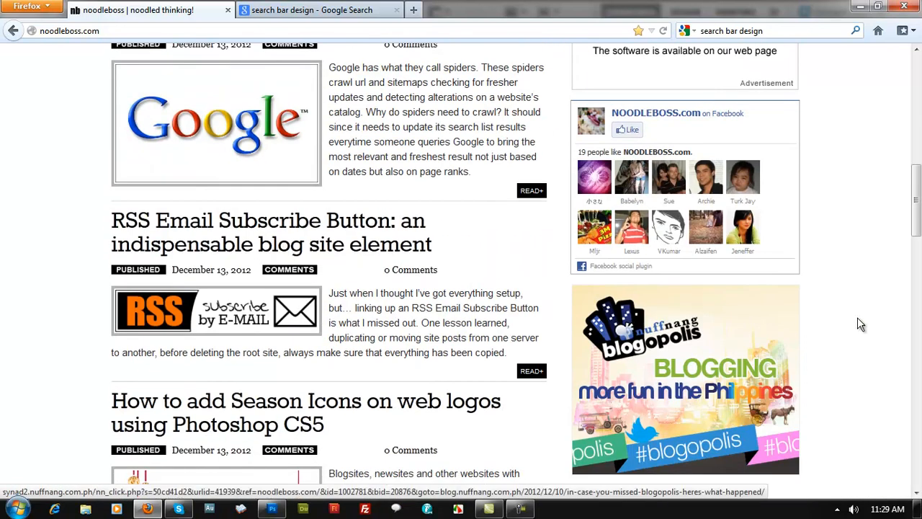
pyautogui.scroll(3, 792, 367)
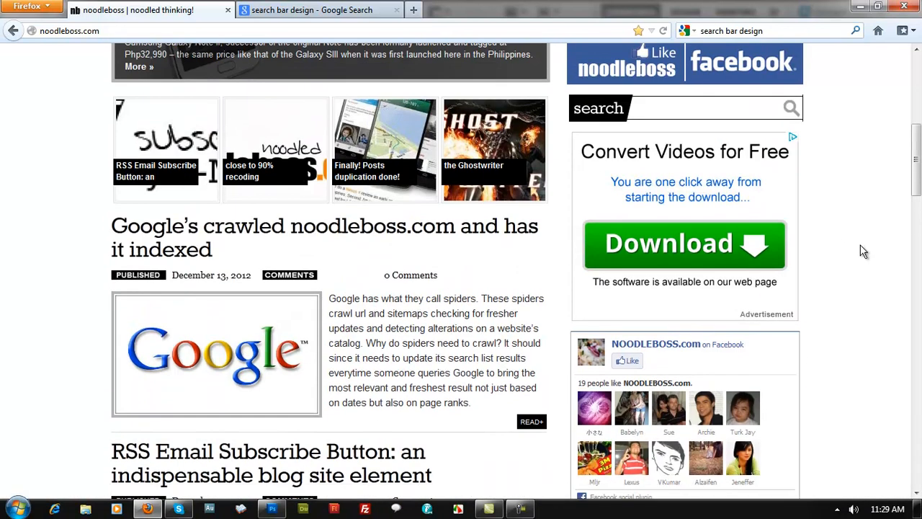
# Switch to Photoshop and create a new 350 by 350 pixel document.
pyautogui.hotkey('alt', 'Tab')
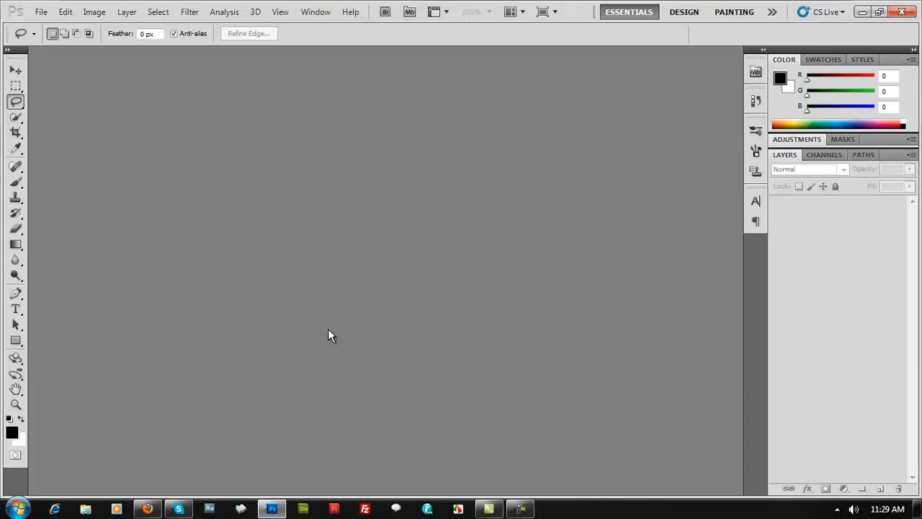
pyautogui.hotkey('ctrl', 'n')
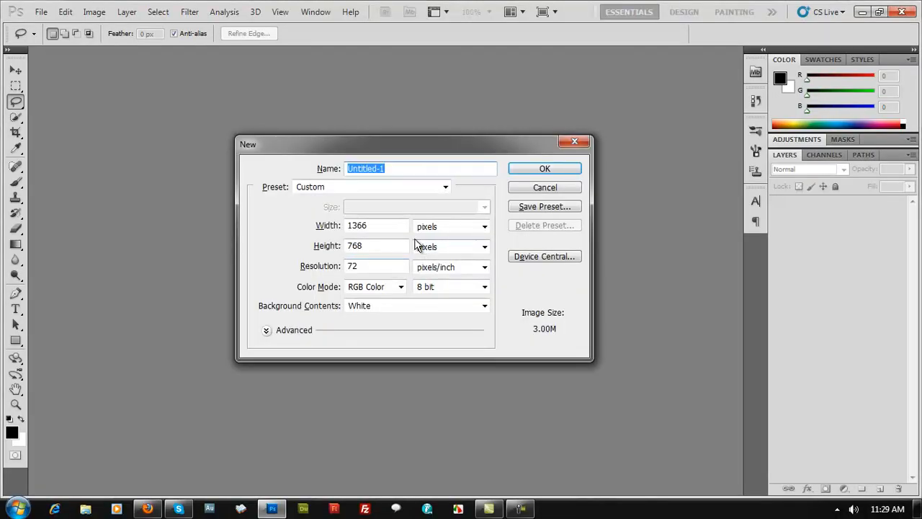
pyautogui.doubleClick(378, 225)
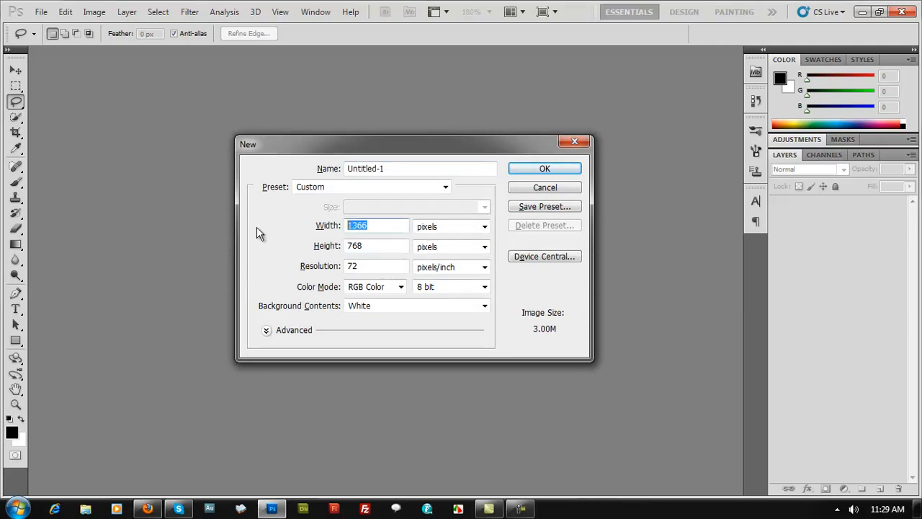
pyautogui.write('350')
pyautogui.doubleClick(389, 247)
pyautogui.write('165')
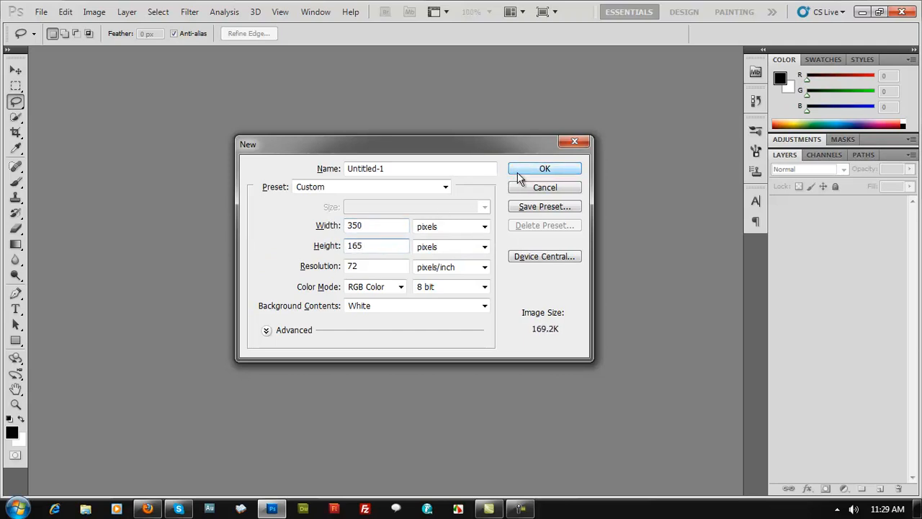
pyautogui.moveTo(379, 245); pyautogui.dragTo(308, 246)
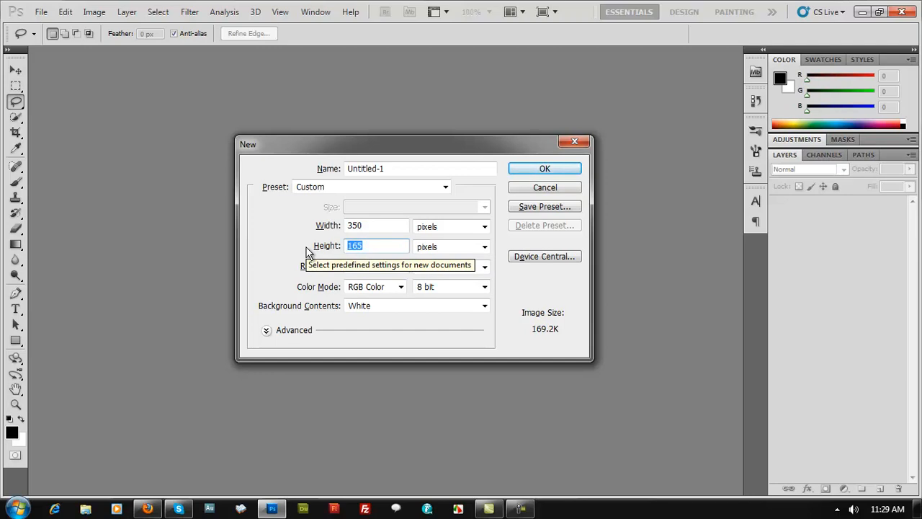
pyautogui.write('350')
pyautogui.press('Return')
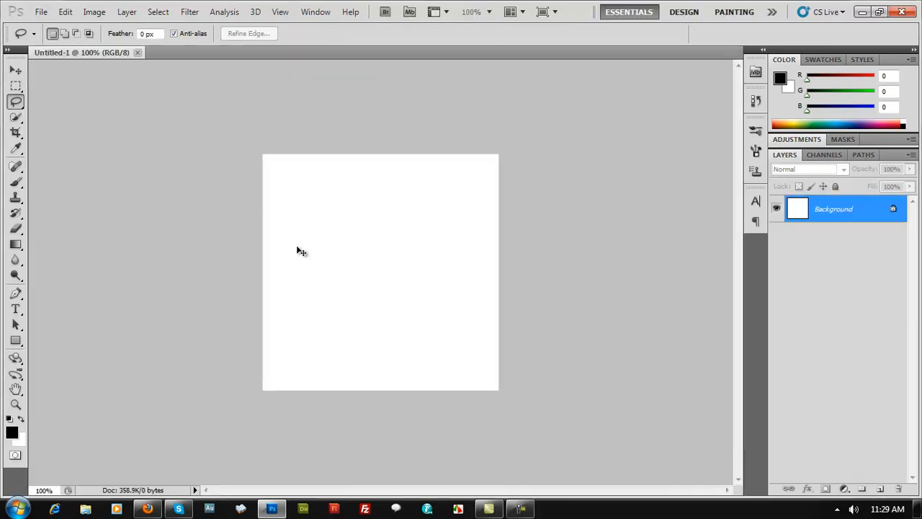
# Crop off the lower quarter of the canvas, keeping its full width.
pyautogui.hotkey('ctrl', '+')
pyautogui.hotkey('ctrl', '-')
pyautogui.press('c')
pyautogui.moveTo(645, 402); pyautogui.dragTo(98, 86)
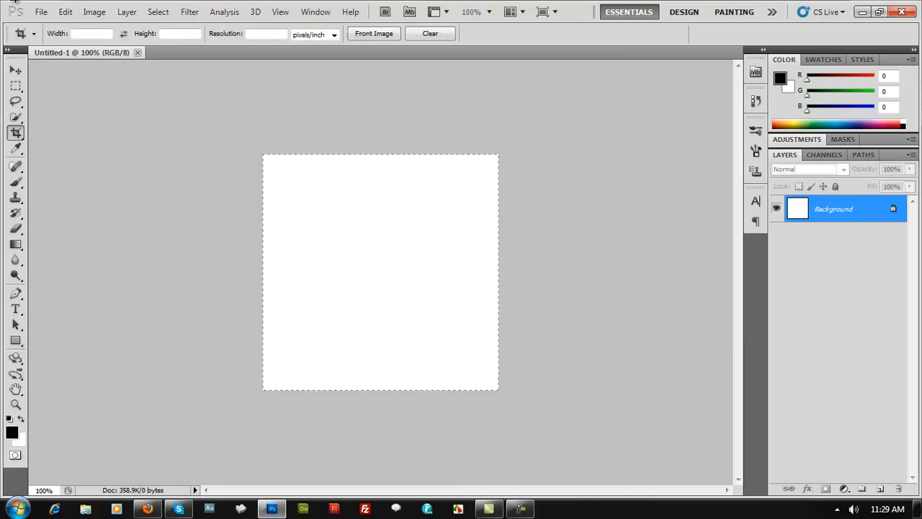
pyautogui.moveTo(386, 397); pyautogui.dragTo(382, 329)
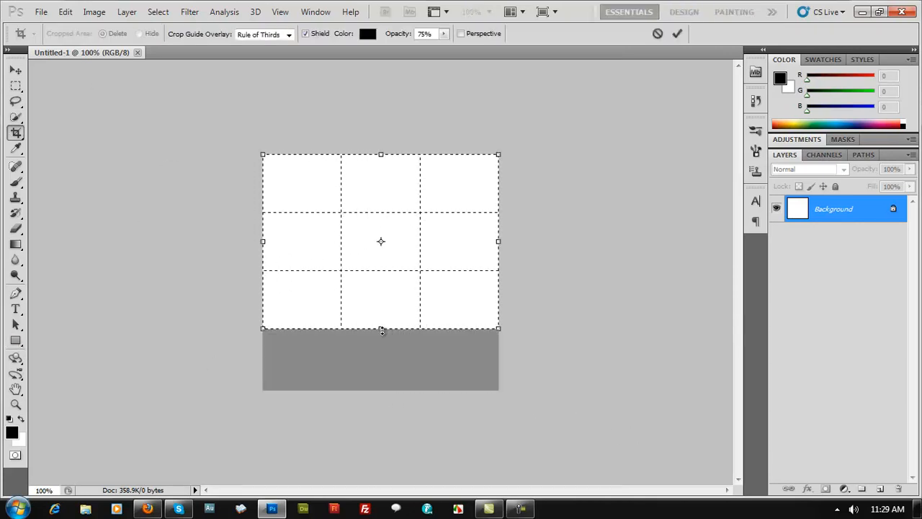
pyautogui.press('Return')
pyautogui.hotkey('ctrl', '+')
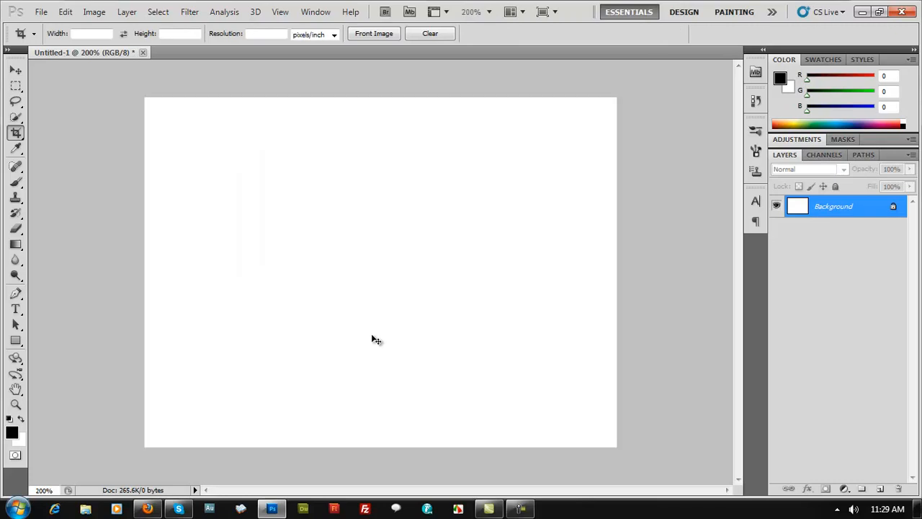
# Draw a black rectangle across the full width of the canvas's upper part and check the search bar on noodleboss.com in the browser.
pyautogui.click(16, 342)
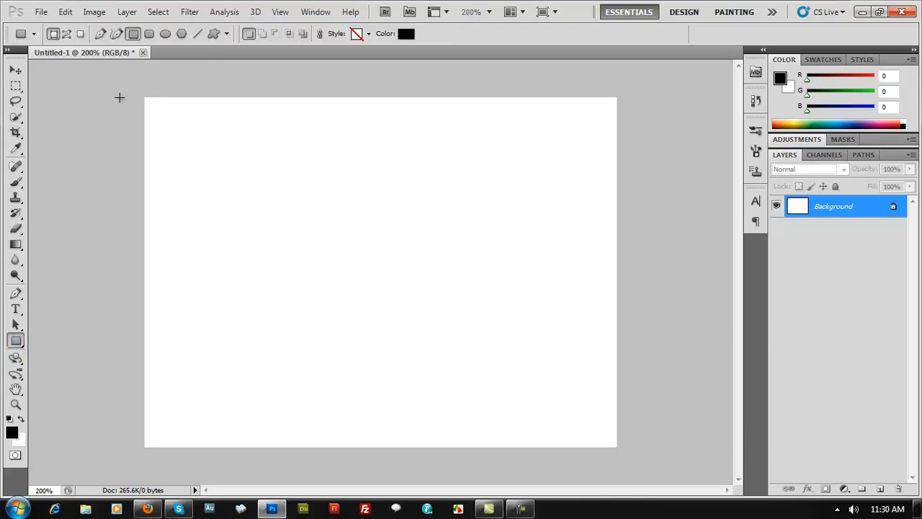
pyautogui.moveTo(123, 84); pyautogui.dragTo(619, 170)
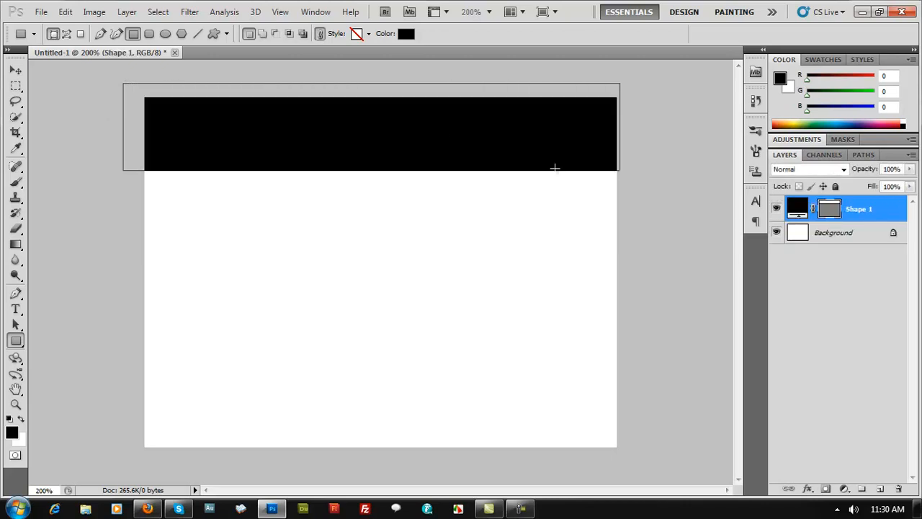
pyautogui.hotkey('alt', 'Tab')
pyautogui.scroll(2, 45, 302)
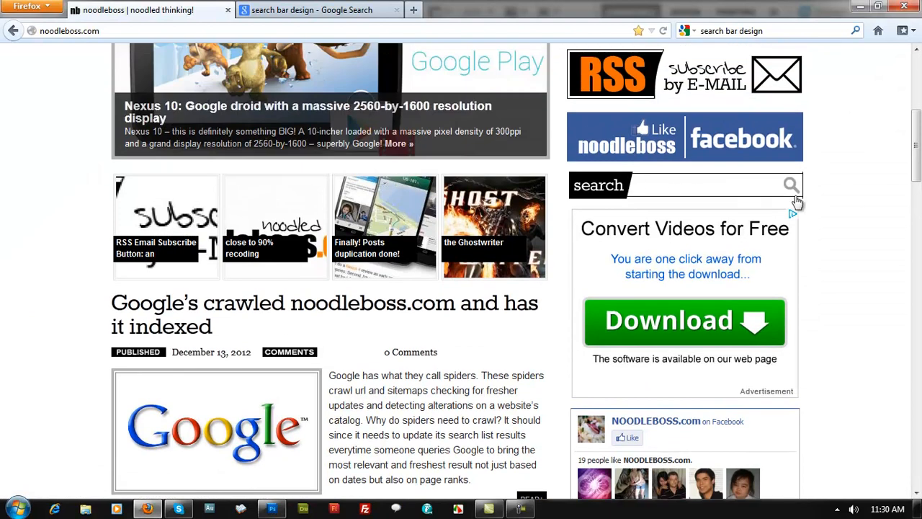
pyautogui.hotkey('alt', 'Tab')
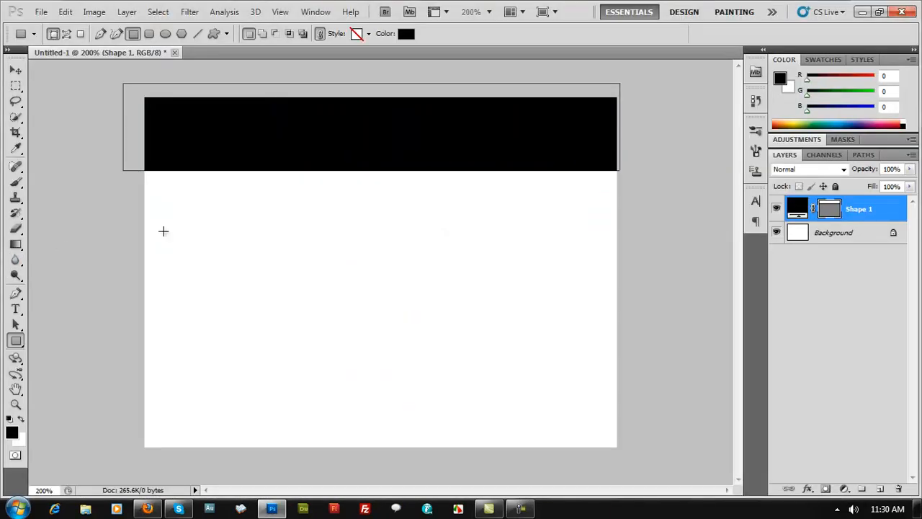
# Move the black rectangle down to mid-canvas and shrink its height to a thin horizontal line.
pyautogui.press('v')
pyautogui.moveTo(441, 115); pyautogui.dragTo(442, 239)
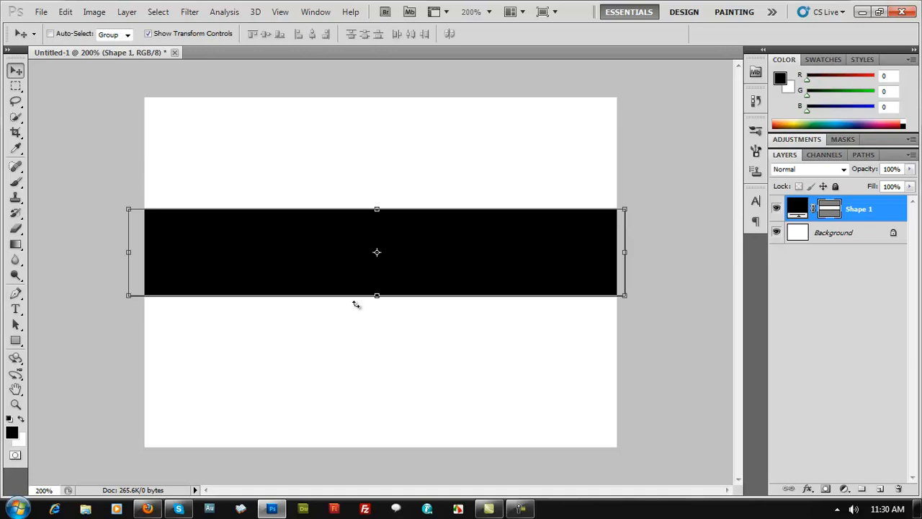
pyautogui.moveTo(378, 296); pyautogui.dragTo(387, 213)
pyautogui.hotkey('ctrl', '+')
pyautogui.hotkey('ctrl', '+')
pyautogui.hotkey('ctrl', '+')
pyautogui.hotkey('ctrl', '+')
pyautogui.scroll(3, 384, 267)
pyautogui.hotkey('ctrl', '+')
pyautogui.hotkey('ctrl', '+')
pyautogui.hotkey('ctrl', '+')
pyautogui.hotkey('ctrl', '+')
pyautogui.hotkey('ctrl', '+')
pyautogui.hotkey('ctrl', '+')
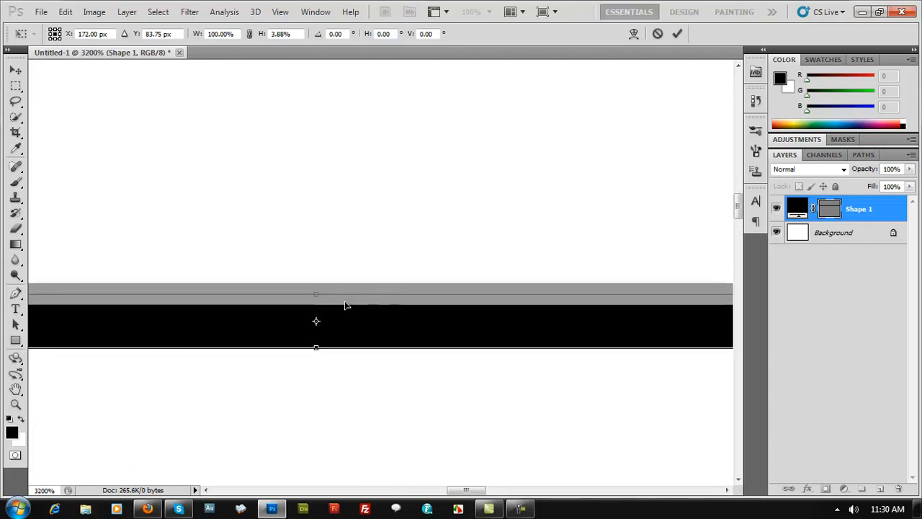
pyautogui.moveTo(316, 289); pyautogui.dragTo(316, 303)
pyautogui.moveTo(316, 349); pyautogui.dragTo(318, 307)
pyautogui.press('Return')
pyautogui.hotkey('ctrl', '-')
pyautogui.hotkey('ctrl', '-')
pyautogui.hotkey('ctrl', '-')
pyautogui.hotkey('ctrl', '-')
pyautogui.hotkey('ctrl', '-')
pyautogui.hotkey('ctrl', '-')
pyautogui.hotkey('ctrl', '-')
pyautogui.hotkey('ctrl', '-')
pyautogui.hotkey('ctrl', '-')
pyautogui.hotkey('ctrl', '-')
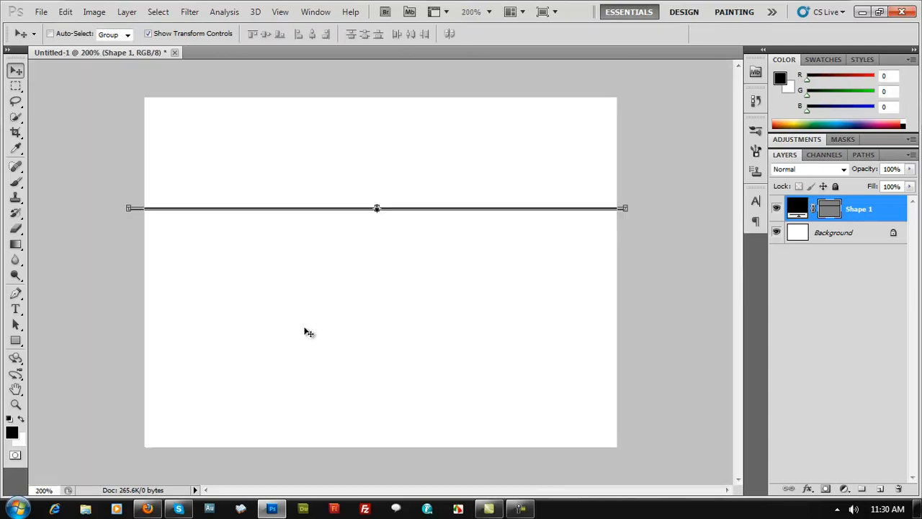
# Duplicate the thin black line and move the copy straight down to form the search bar's lower border.
pyautogui.hotkey('ctrl', 'j')
pyautogui.press('Down')
pyautogui.press('Down')
pyautogui.press('Down')
pyautogui.press('Down')
pyautogui.press('Down')
pyautogui.press('Down')
pyautogui.press('Down')
pyautogui.press('Down')
pyautogui.press('Down')
pyautogui.press('Down')
pyautogui.press('Down')
pyautogui.press('Down')
pyautogui.press('Down')
pyautogui.press('Down')
pyautogui.press('Down')
pyautogui.press('Down')
pyautogui.press('Down')
pyautogui.press('Down')
pyautogui.press('Down')
pyautogui.press('Down')
pyautogui.press('Down')
pyautogui.press('Down')
pyautogui.press('Down')
pyautogui.press('Down')
pyautogui.press('Down')
pyautogui.press('Down')
pyautogui.press('Down')
pyautogui.press('Down')
pyautogui.press('Down')
pyautogui.press('Down')
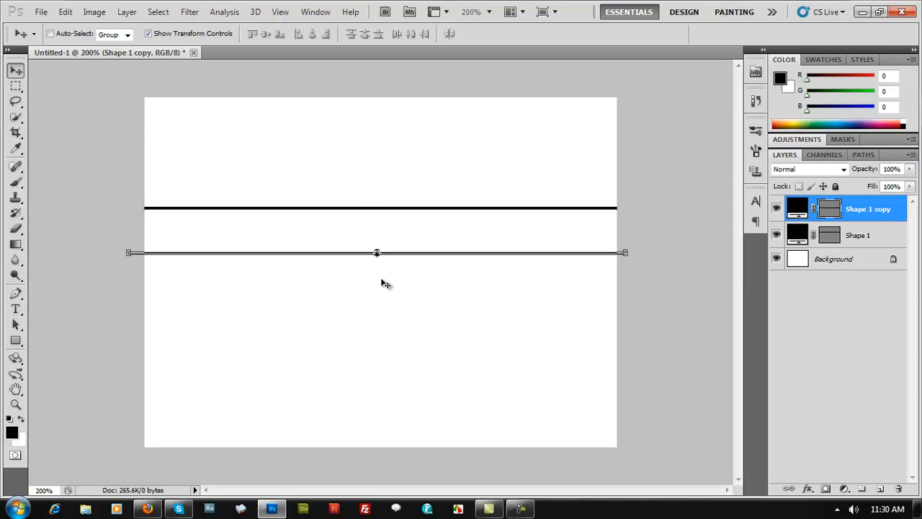
pyautogui.press('Down')
pyautogui.press('Down')
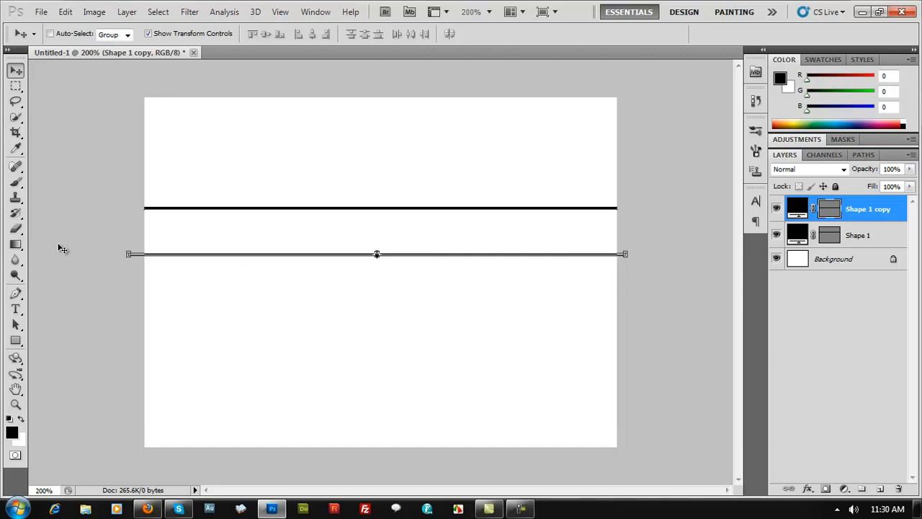
# Duplicate the lower line, rotate the copy -90° and place it on the canvas's right edge as the bar's end border.
pyautogui.hotkey('ctrl', 'j')
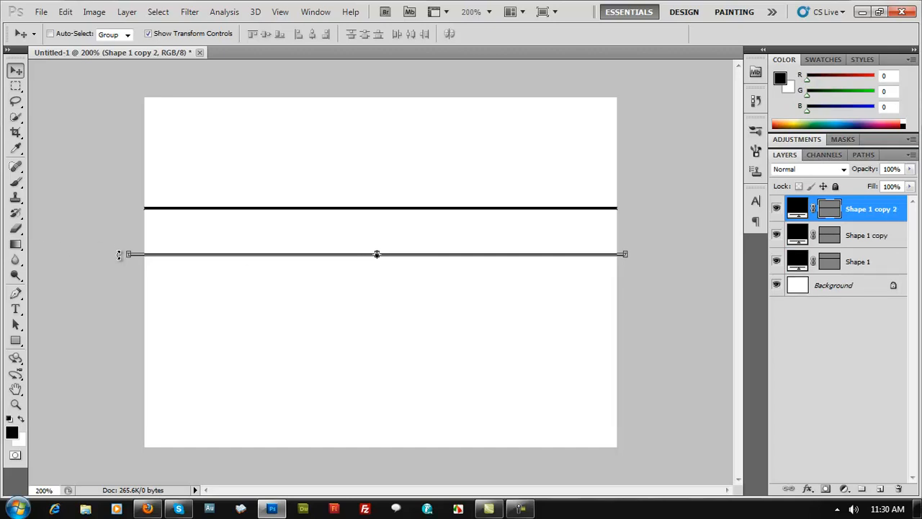
pyautogui.hotkey('ctrl', 't')
pyautogui.moveTo(119, 256); pyautogui.dragTo(369, 376)
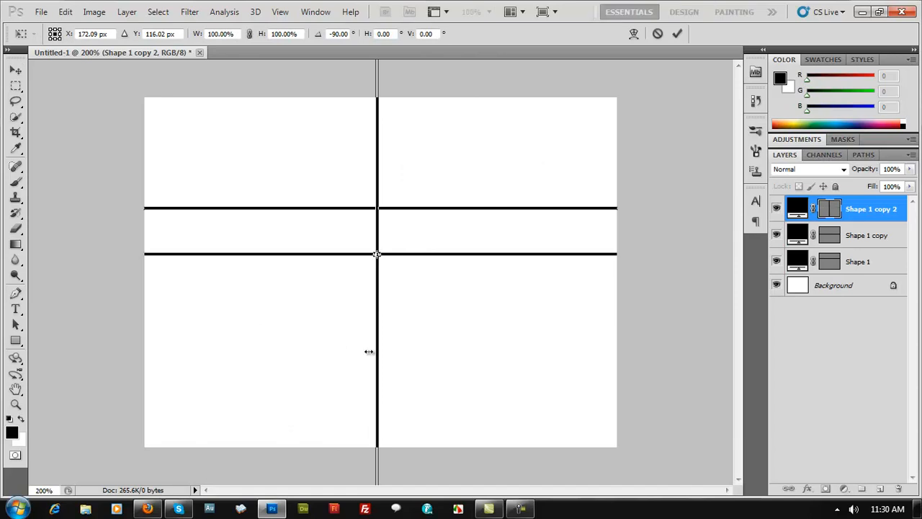
pyautogui.moveTo(377, 335); pyautogui.dragTo(616, 335)
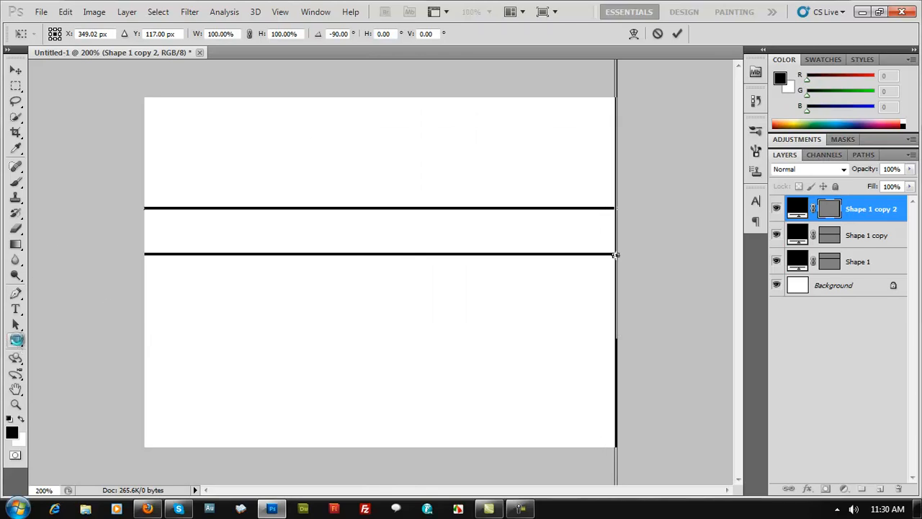
pyautogui.click(16, 340)
pyautogui.click(392, 204)
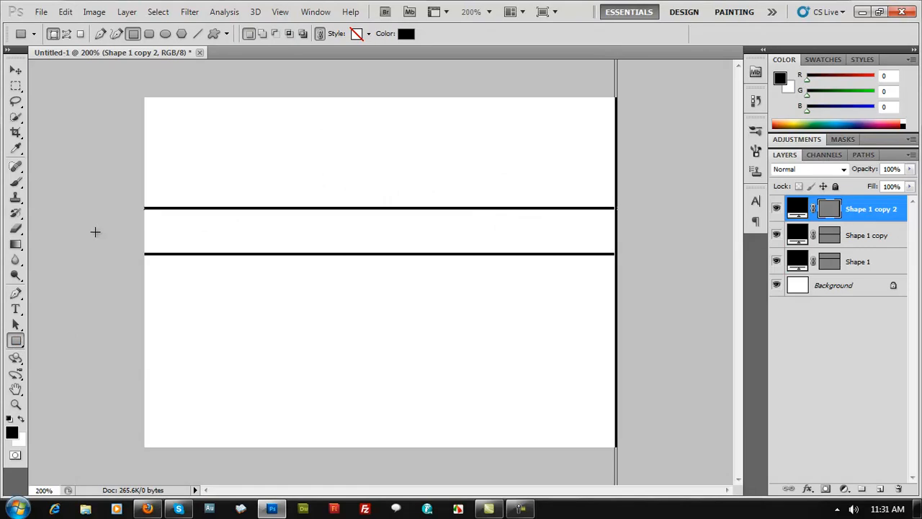
# Check the noodleboss.com search bar in the browser, and crop the Photoshop canvas to the strip enclosed by the two horizontal lines.
pyautogui.hotkey('alt', 'Tab')
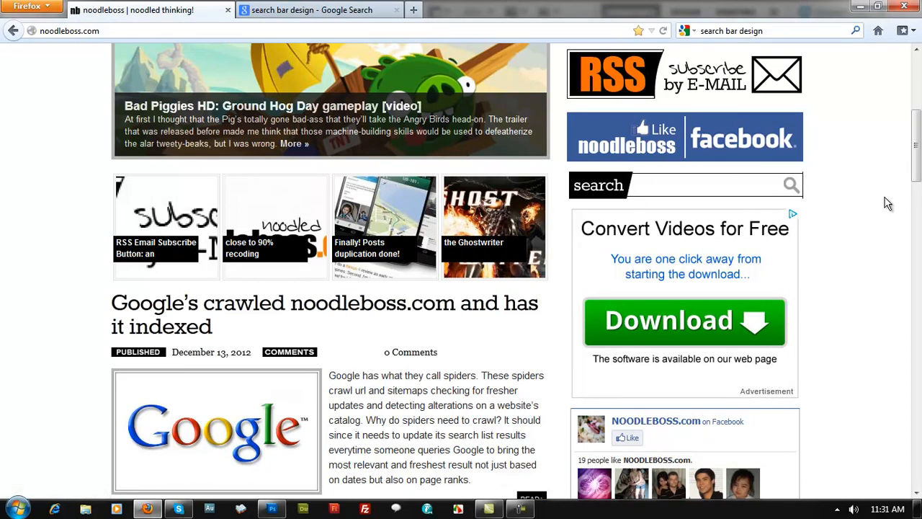
pyautogui.hotkey('alt', 'Tab')
pyautogui.press('c')
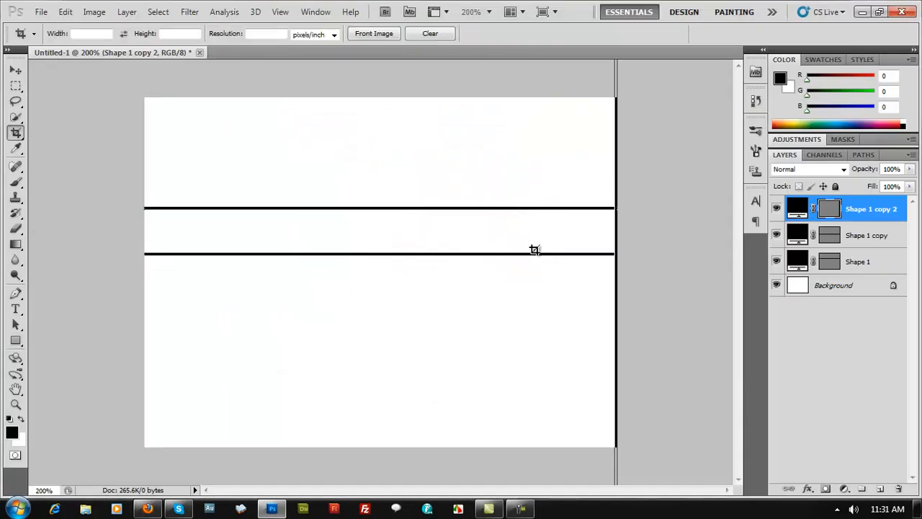
pyautogui.moveTo(643, 256); pyautogui.dragTo(75, 205)
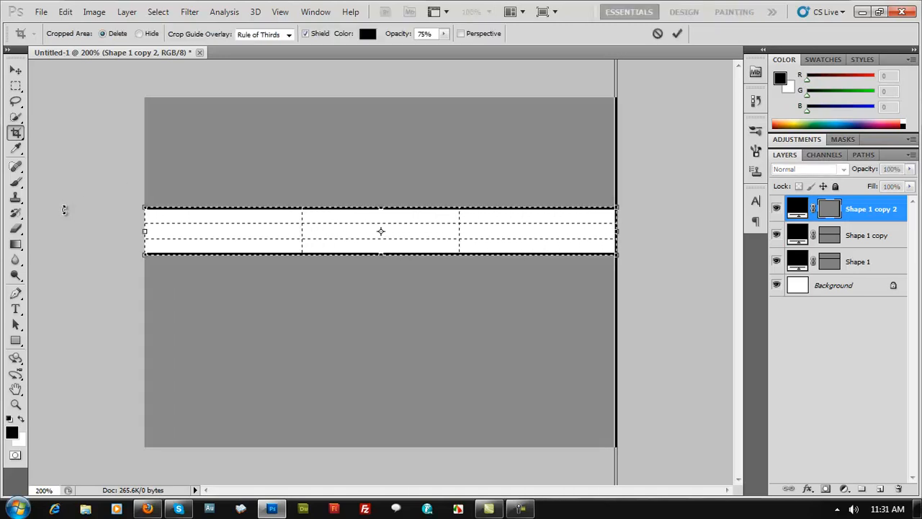
pyautogui.press('Return')
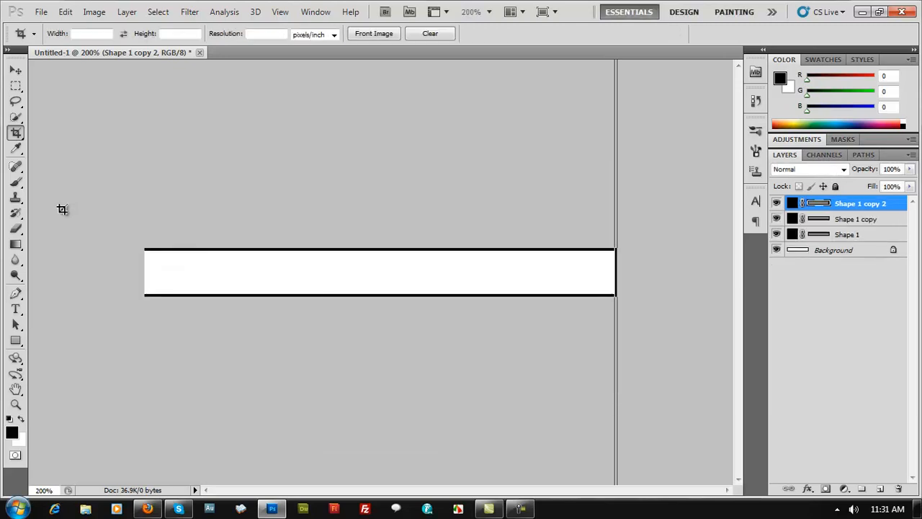
# Compare the cropped bar with the noodleboss.com search bar and nudge its lower line slightly up and its upper line slightly down.
pyautogui.hotkey('alt', 'Tab')
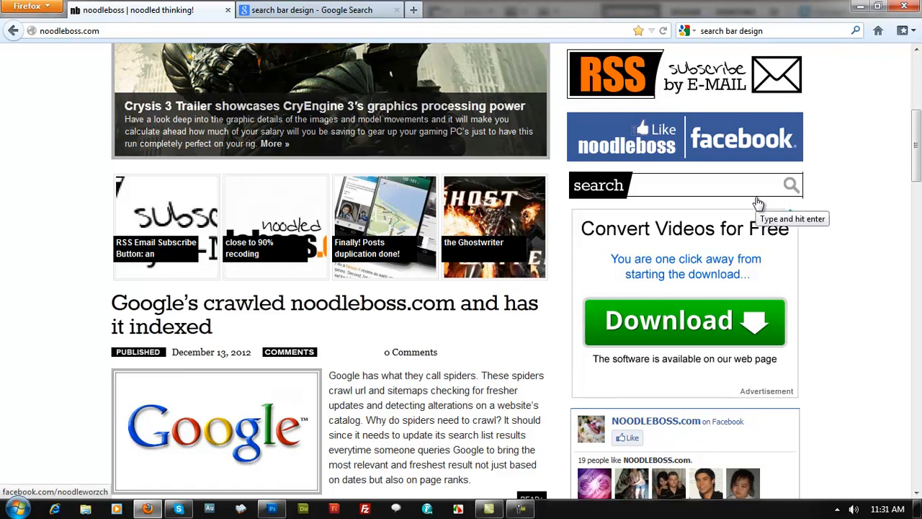
pyautogui.hotkey('alt', 'Tab')
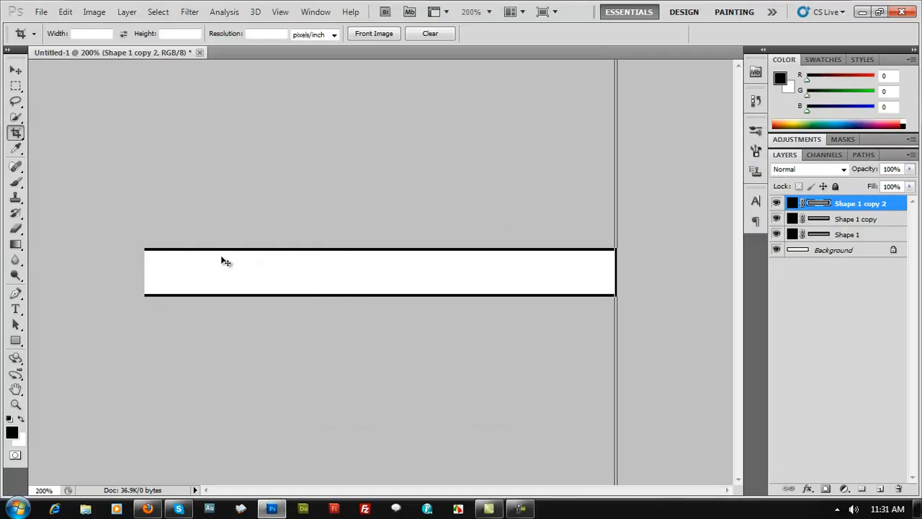
pyautogui.hotkey('ctrl', '-')
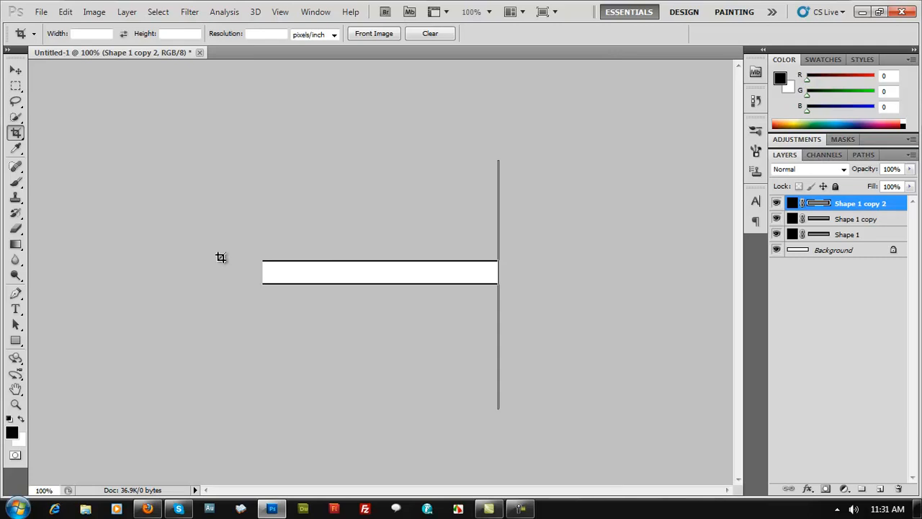
pyautogui.hotkey('ctrl', '+')
pyautogui.hotkey('ctrl', '+')
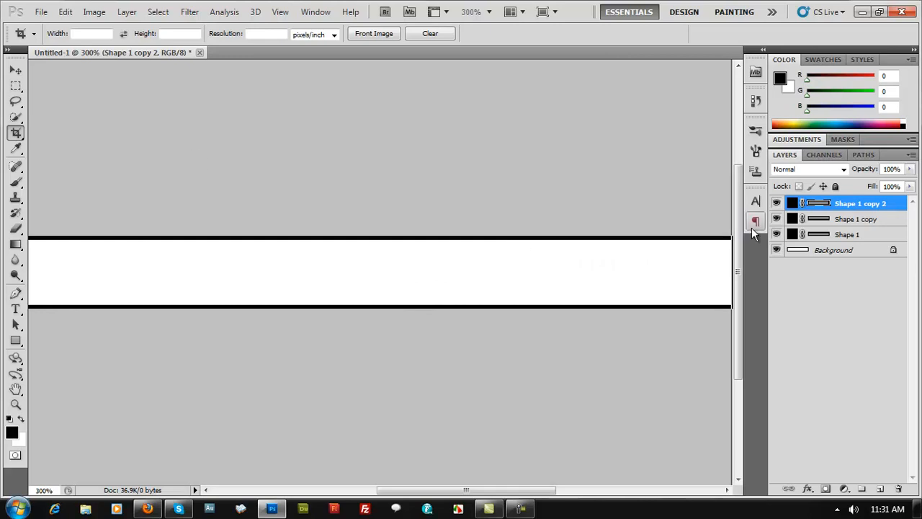
pyautogui.click(857, 220)
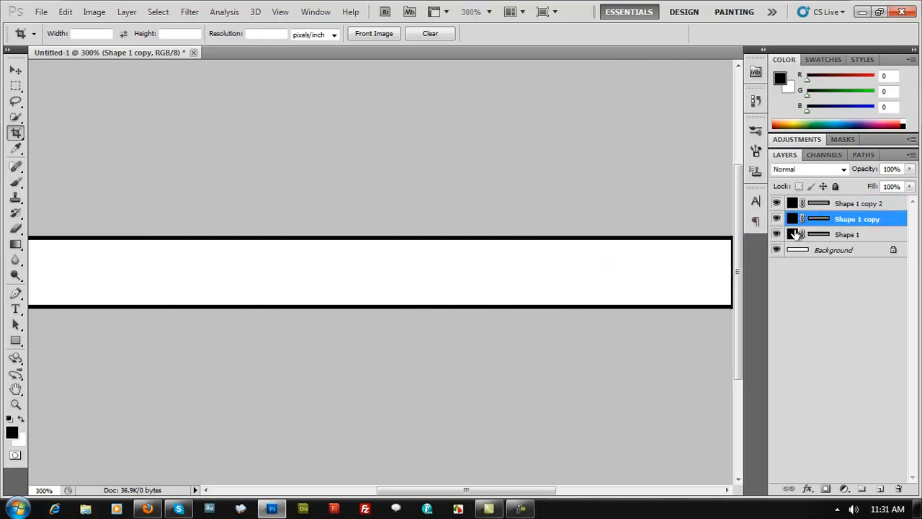
pyautogui.press('v')
pyautogui.moveTo(374, 306); pyautogui.dragTo(375, 303)
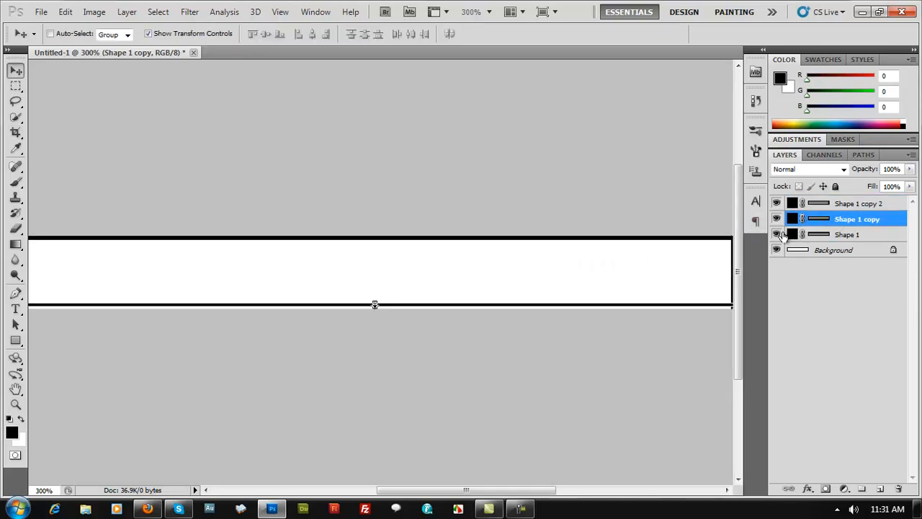
pyautogui.click(840, 236)
pyautogui.press('Down')
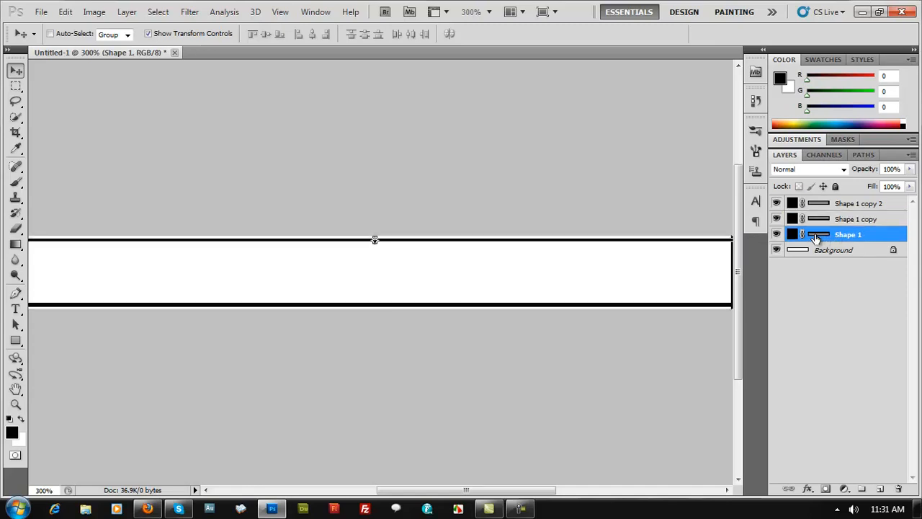
pyautogui.hotkey('ctrl', '-')
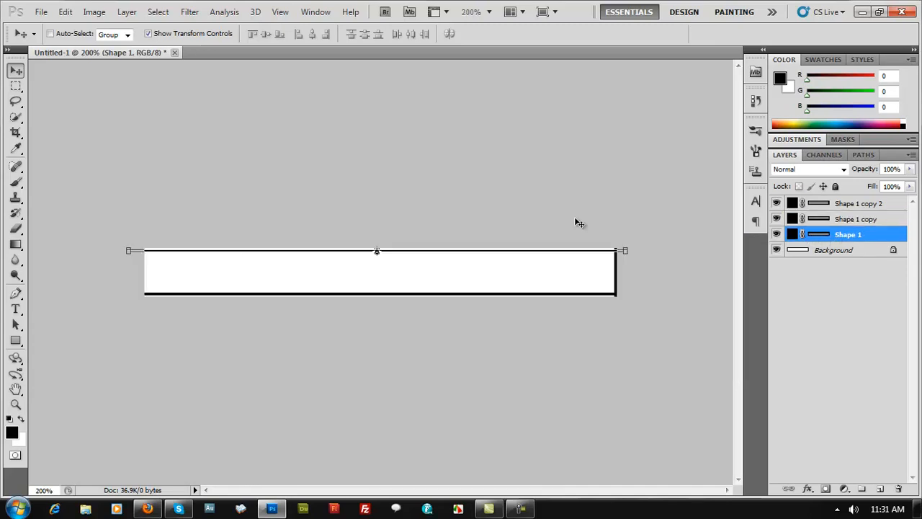
# Rename the lower line's layer as "layer".
pyautogui.doubleClick(855, 219)
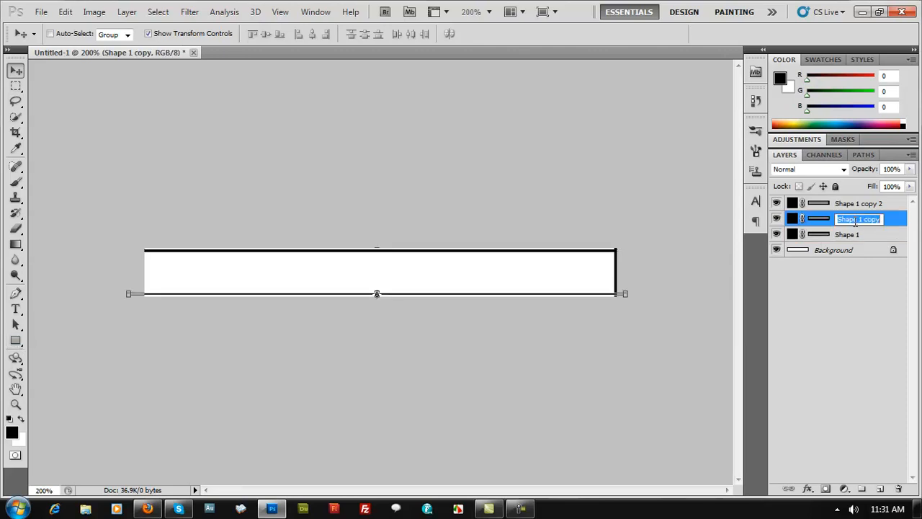
pyautogui.write('b')
pyautogui.press('Return')
# Check the black search label on noodleboss.com and draw a tall black rectangle over the bar's left end, directly above the Background layer.
pyautogui.click(836, 250)
pyautogui.click(15, 341)
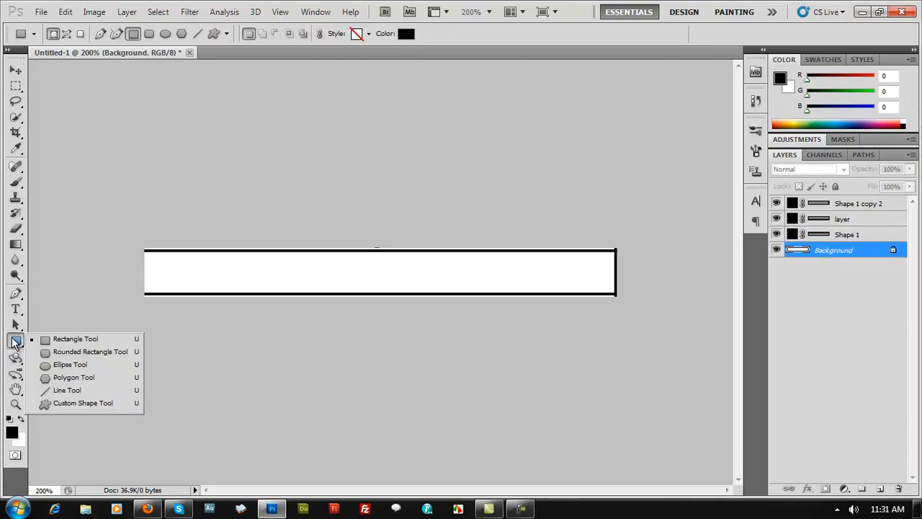
pyautogui.click(377, 346)
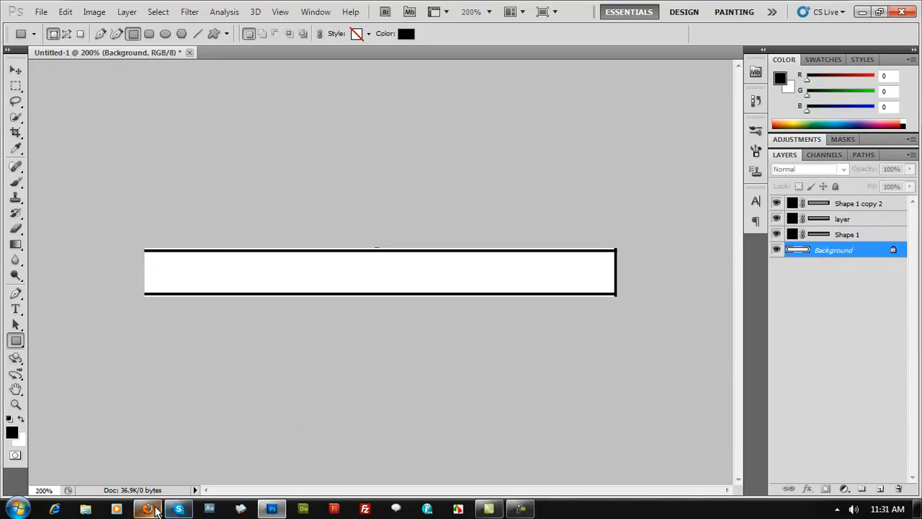
pyautogui.click(147, 508)
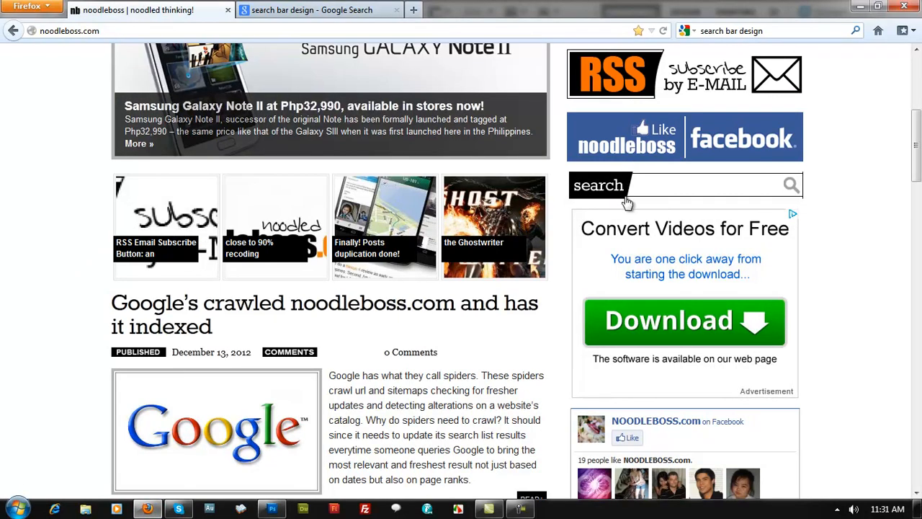
pyautogui.hotkey('alt', 'Tab')
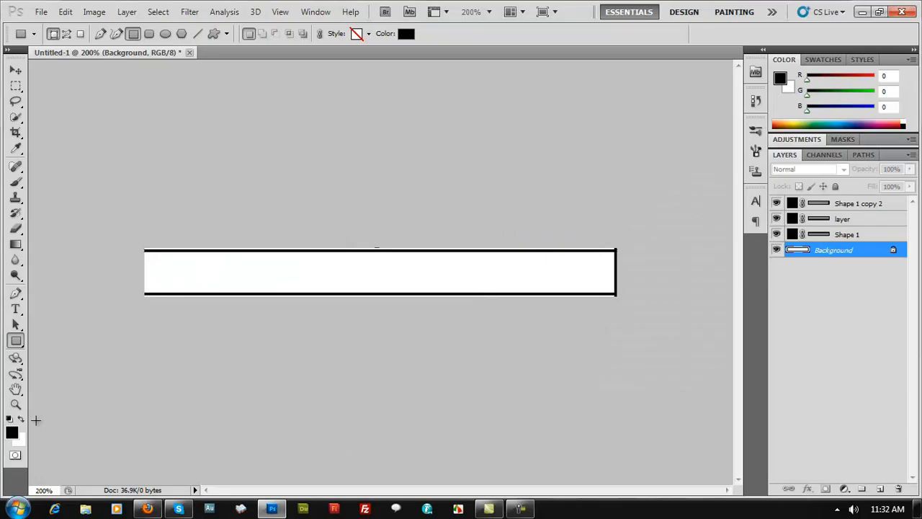
pyautogui.rightClick(14, 340)
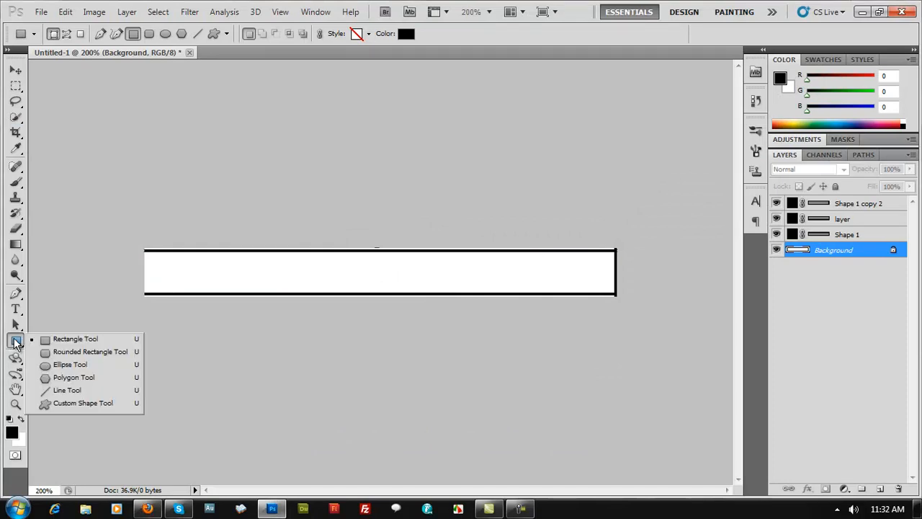
pyautogui.click(58, 339)
pyautogui.moveTo(112, 200); pyautogui.dragTo(160, 332)
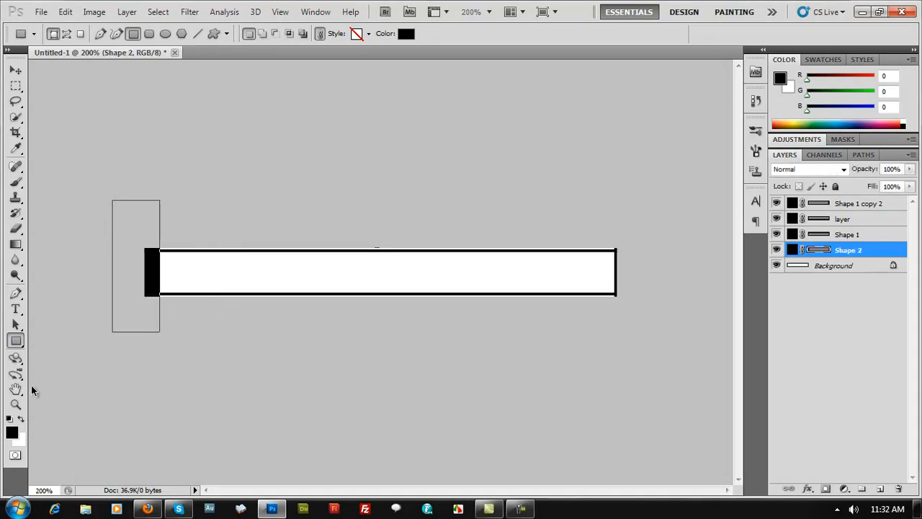
# Undo the narrow black rectangle and draw a wider one covering roughly the first fifth of the bar from its left end.
pyautogui.hotkey('ctrl', 'z')
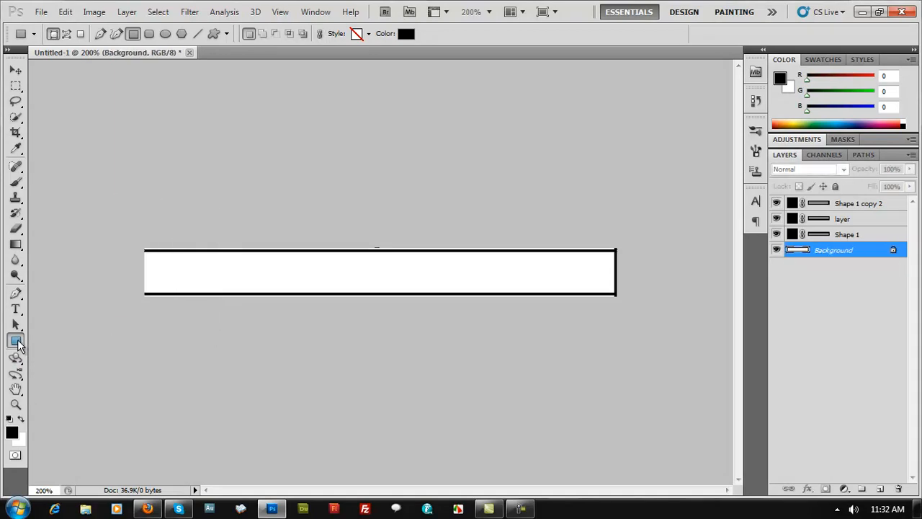
pyautogui.rightClick(18, 344)
pyautogui.click(68, 337)
pyautogui.moveTo(109, 182); pyautogui.dragTo(246, 341)
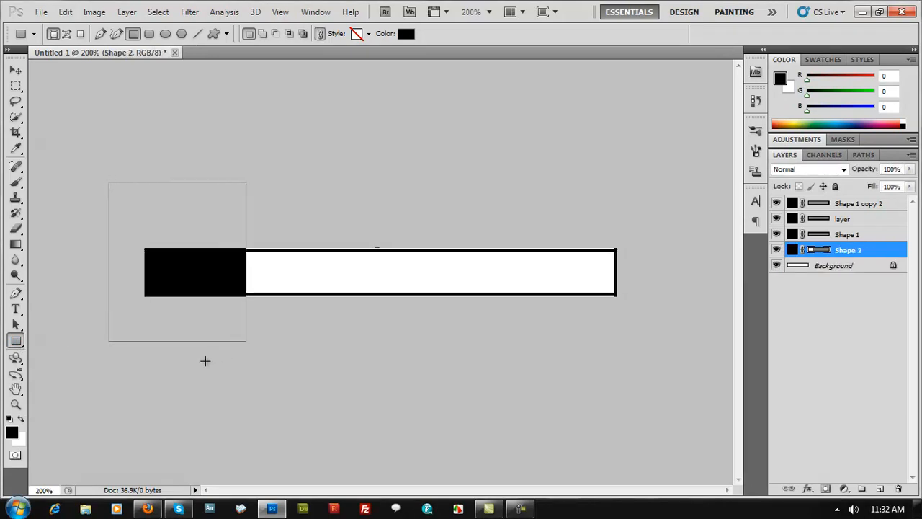
# Rotate the black rectangle about 23° clockwise to slant its inner edge, and shift it slightly right and down.
pyautogui.click(16, 71)
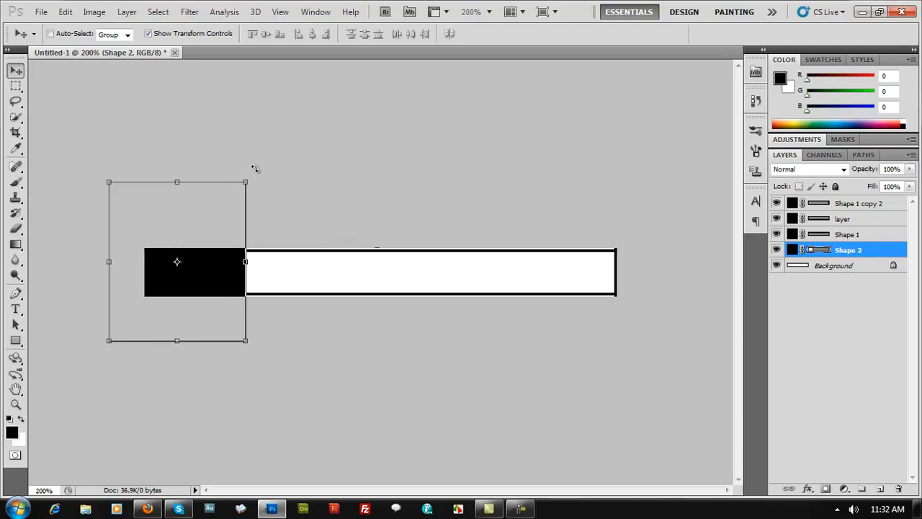
pyautogui.moveTo(255, 168); pyautogui.dragTo(309, 204)
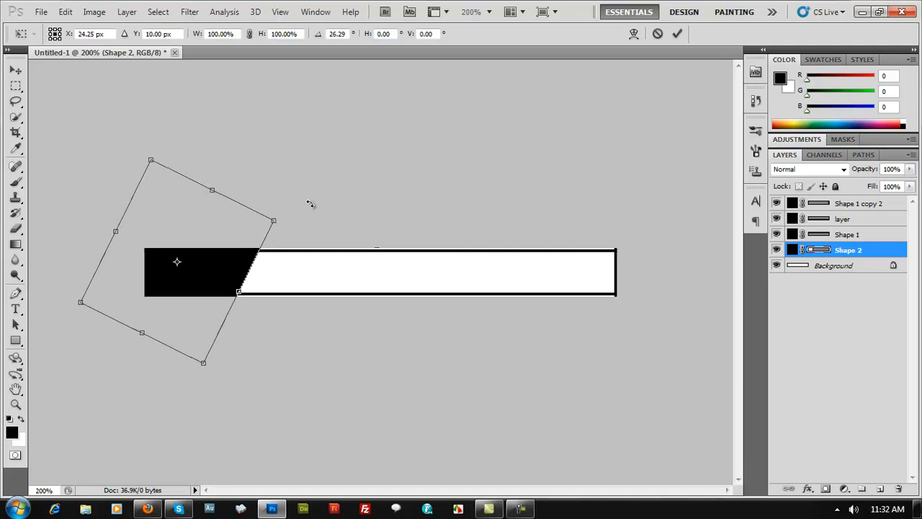
pyautogui.moveTo(309, 204)
pyautogui.mouseDown()
pyautogui.moveTo(314, 213)
pyautogui.moveTo(311, 193)
pyautogui.mouseUp()
pyautogui.moveTo(245, 216)
pyautogui.mouseDown()
pyautogui.moveTo(227, 224)
pyautogui.moveTo(238, 225)
pyautogui.mouseUp()
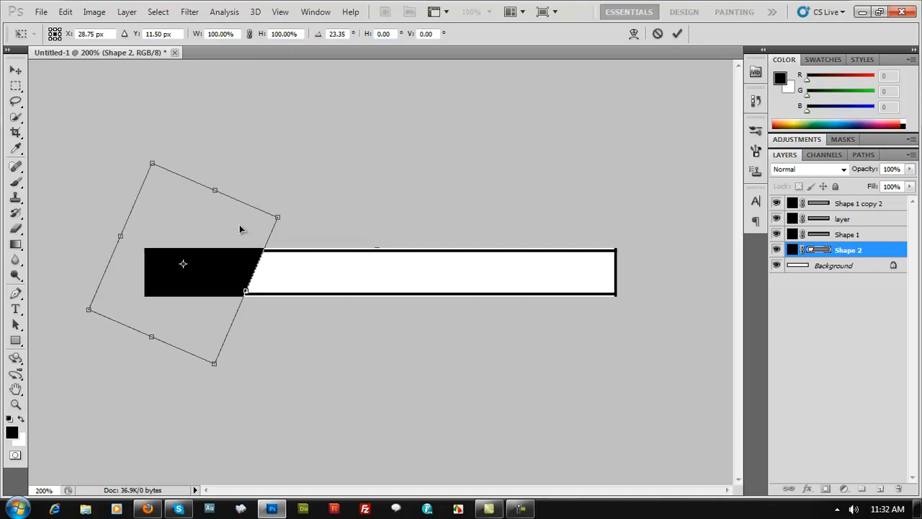
pyautogui.press('Return')
# Reduce the black block's slant by rotating it about 4.4° counterclockwise, and shift it slightly right and up.
pyautogui.hotkey('ctrl', '-')
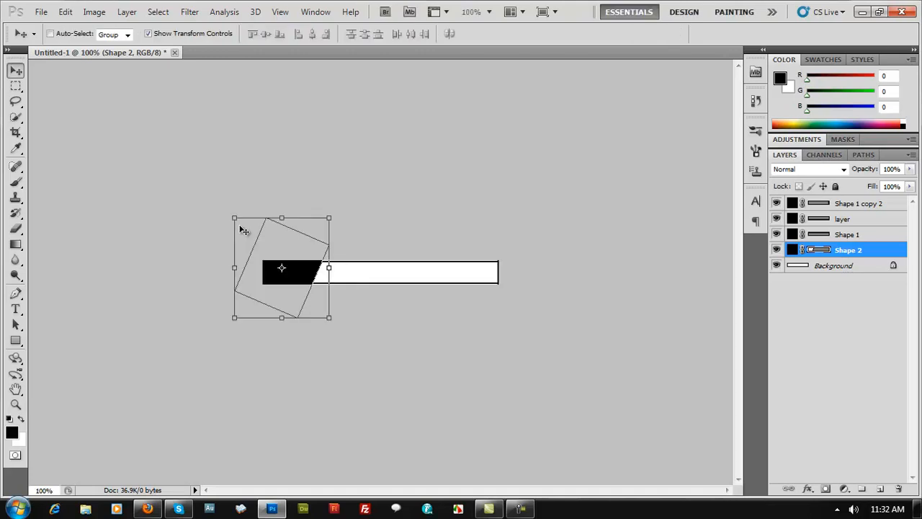
pyautogui.hotkey('ctrl', '-')
pyautogui.hotkey('ctrl', '+')
pyautogui.moveTo(339, 205); pyautogui.dragTo(334, 201)
pyautogui.moveTo(299, 242); pyautogui.dragTo(306, 242)
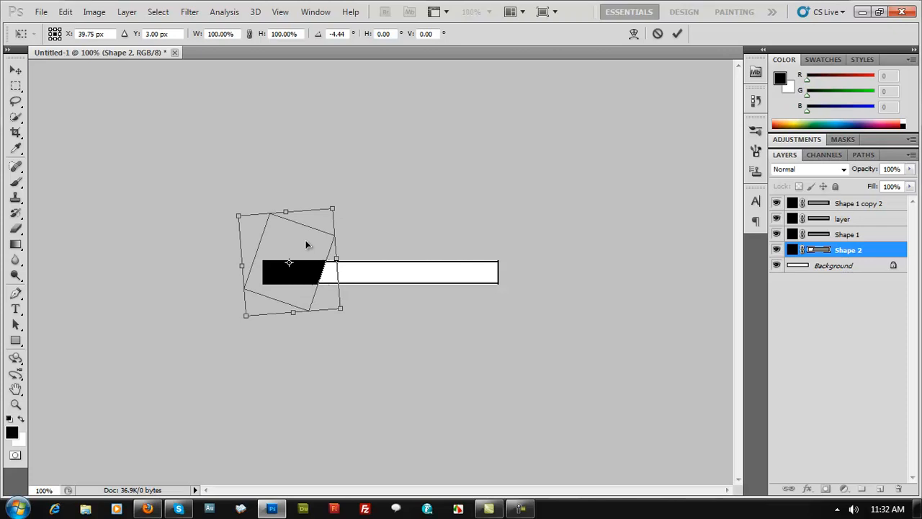
pyautogui.press('Return')
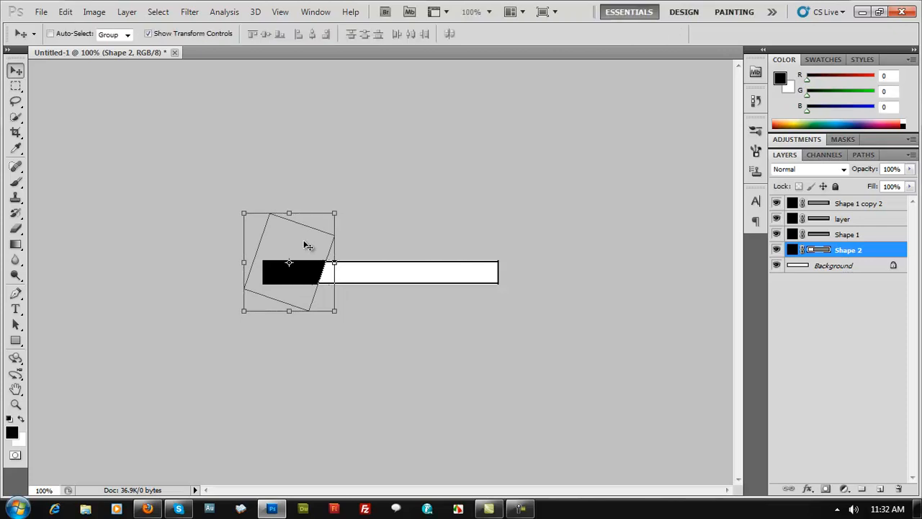
# Add the text "search" in Impact at 36 pt on the white area beside the black block.
pyautogui.hotkey('ctrl', '+')
pyautogui.hotkey('ctrl', '+')
pyautogui.moveTo(450, 489); pyautogui.dragTo(368, 490)
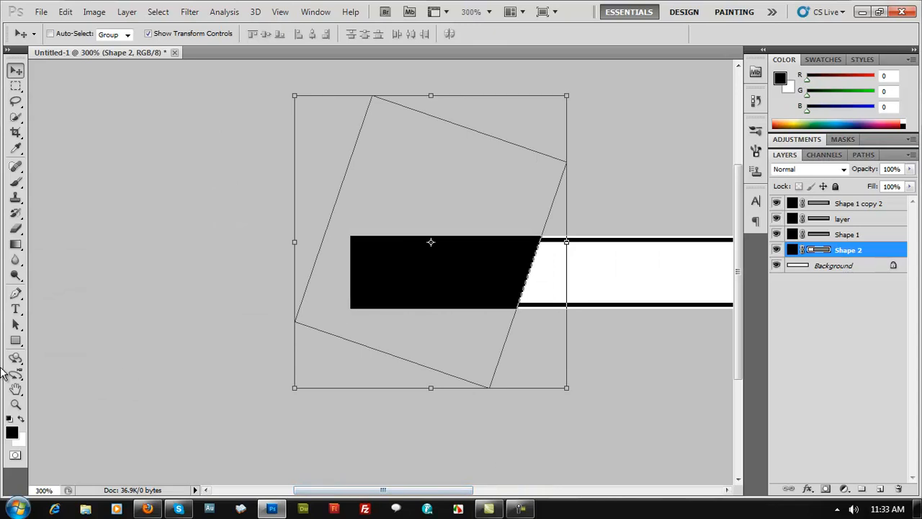
pyautogui.click(15, 309)
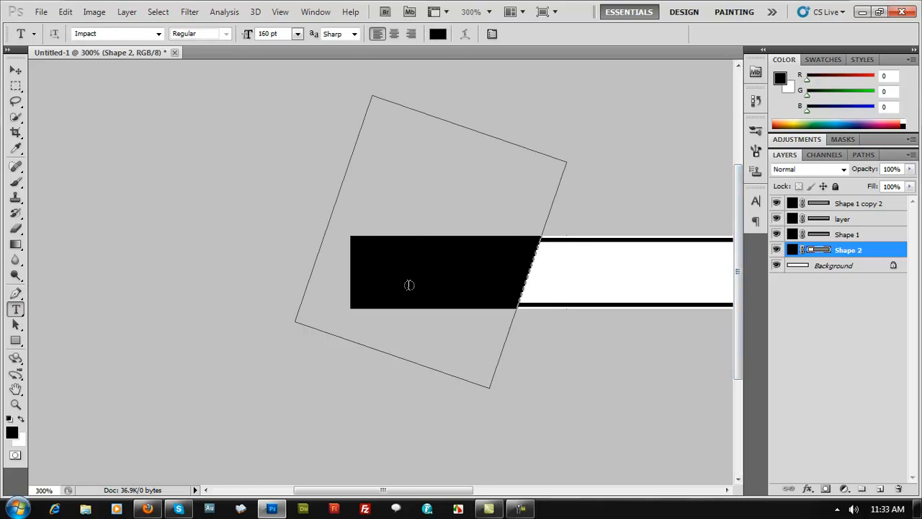
pyautogui.click(551, 285)
pyautogui.write('o')
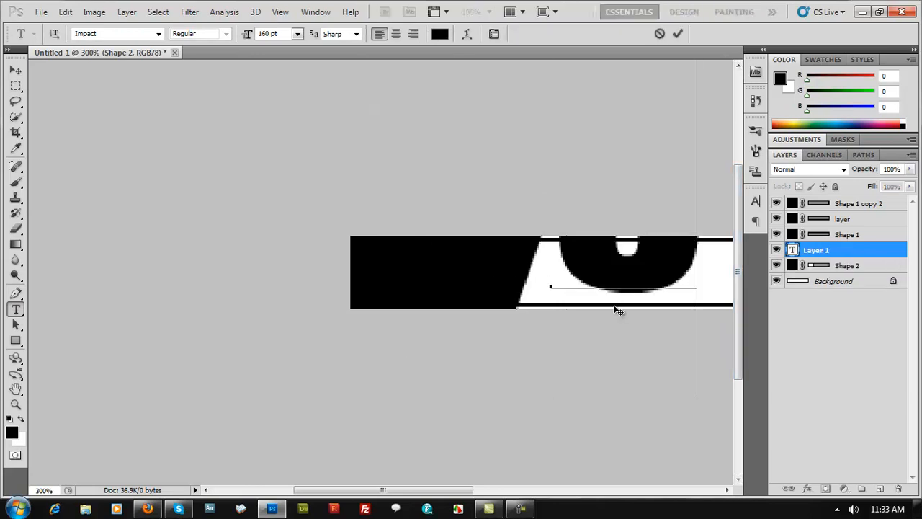
pyautogui.write('o')
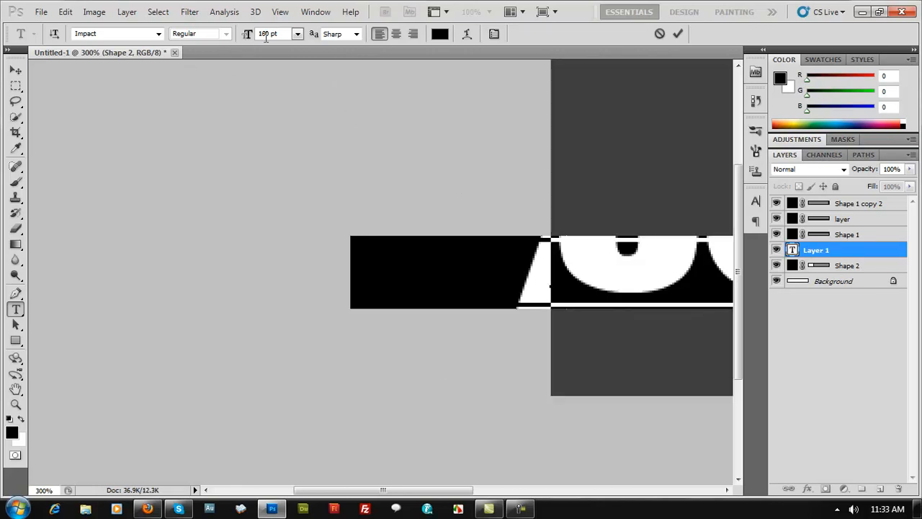
pyautogui.click(297, 34)
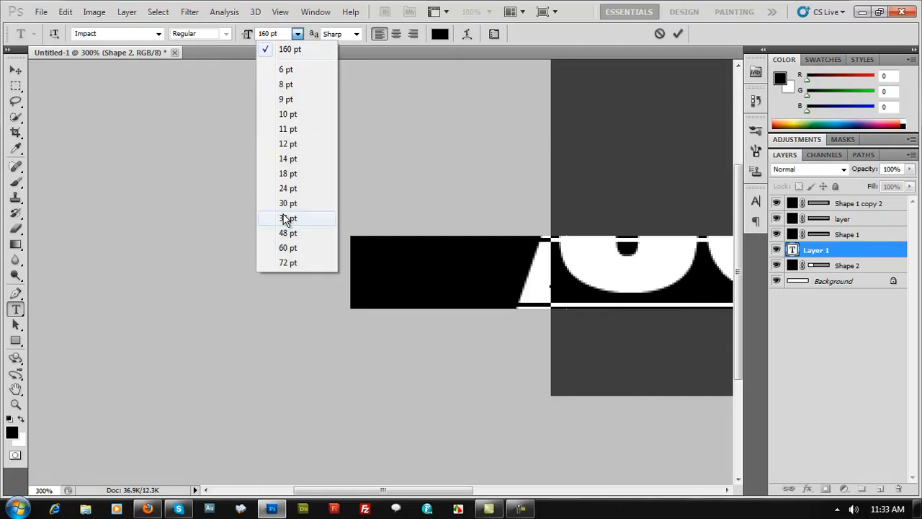
pyautogui.click(286, 218)
pyautogui.hotkey('ctrl', 'Return')
pyautogui.press('v')
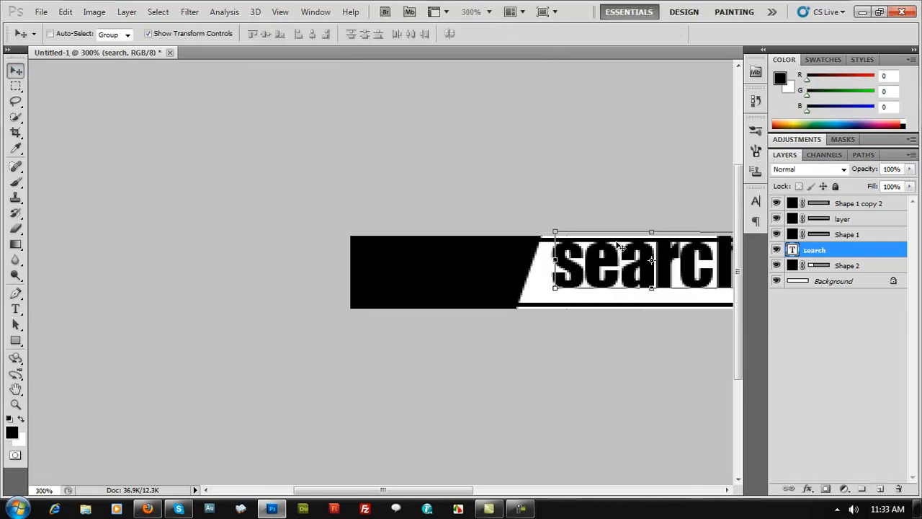
# Colour the "search" text white (ffffff) and move it onto the black block.
pyautogui.moveTo(670, 268); pyautogui.dragTo(587, 275)
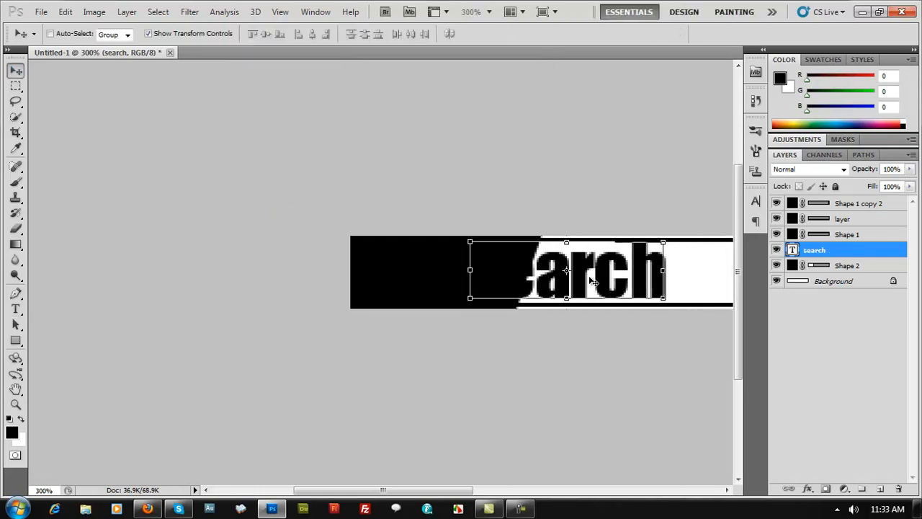
pyautogui.press('t')
pyautogui.click(587, 275)
pyautogui.hotkey('ctrl', 'a')
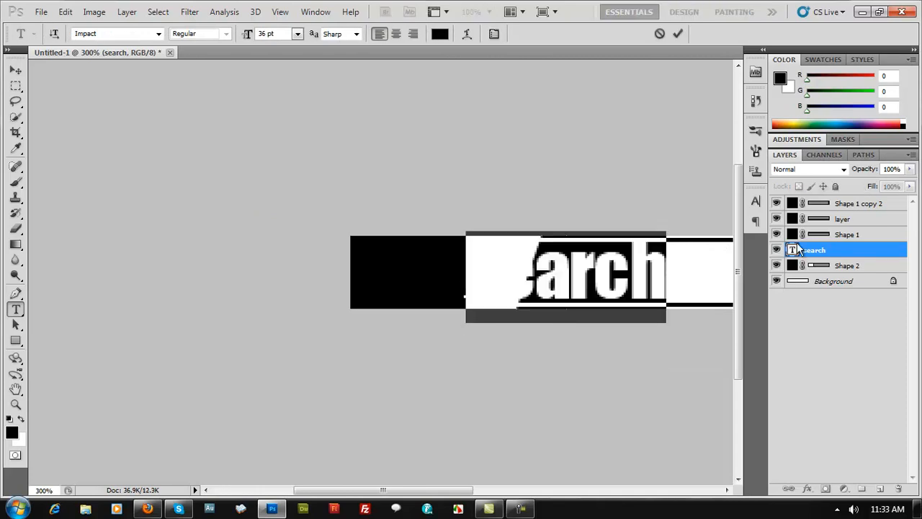
pyautogui.click(439, 34)
pyautogui.write('ffffff')
pyautogui.click(365, 199)
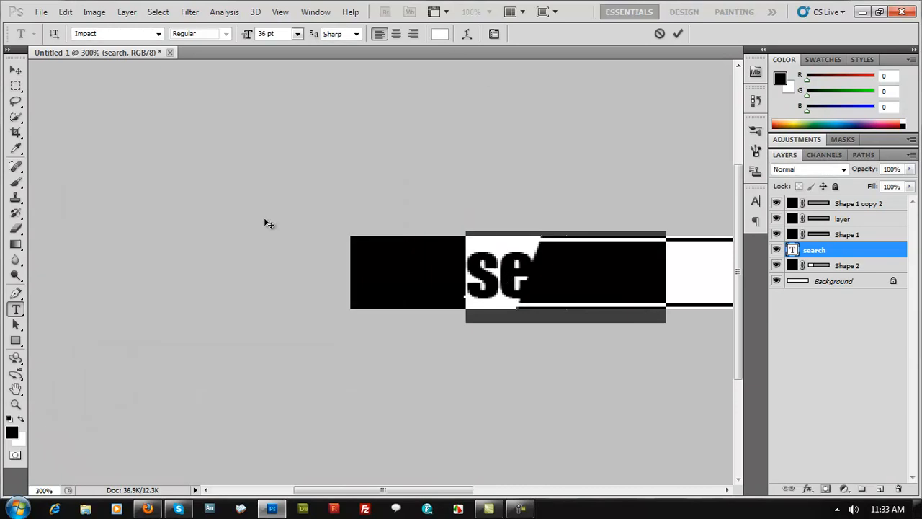
pyautogui.click(15, 69)
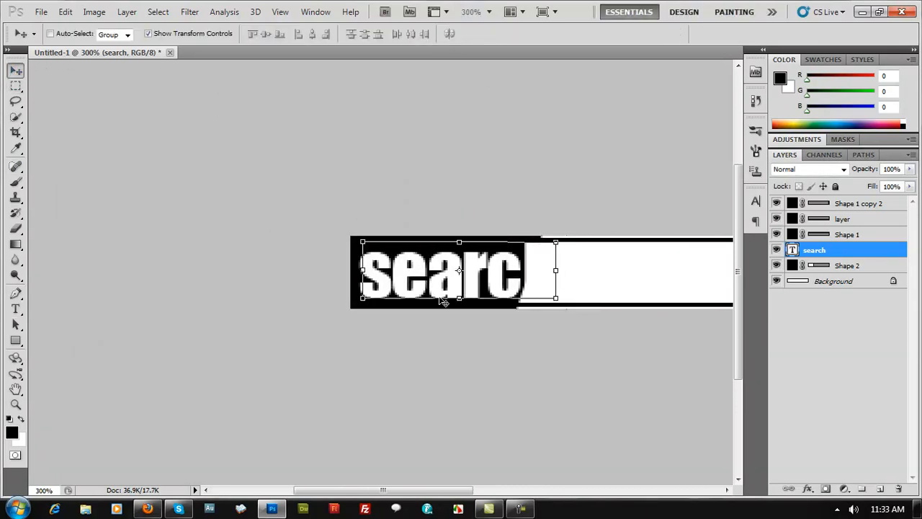
# Change the "search" text's font to Rokkitt and move it slightly up to centre it vertically in the black block.
pyautogui.press('t')
pyautogui.doubleClick(468, 269)
pyautogui.click(103, 33)
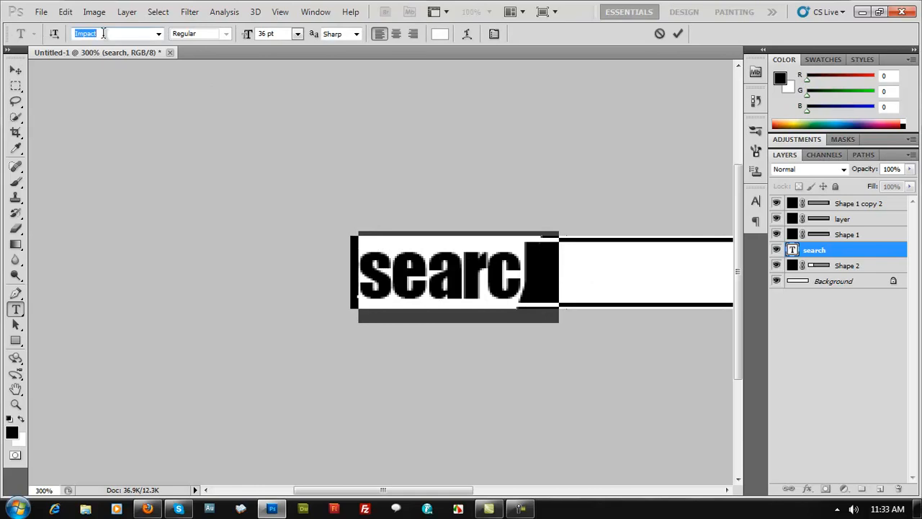
pyautogui.write('Rokkitt')
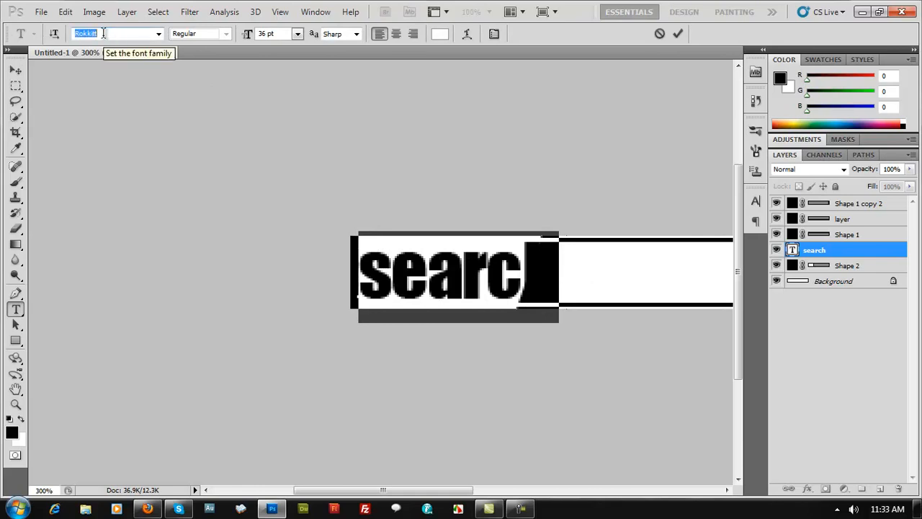
pyautogui.press('Return')
pyautogui.click(16, 70)
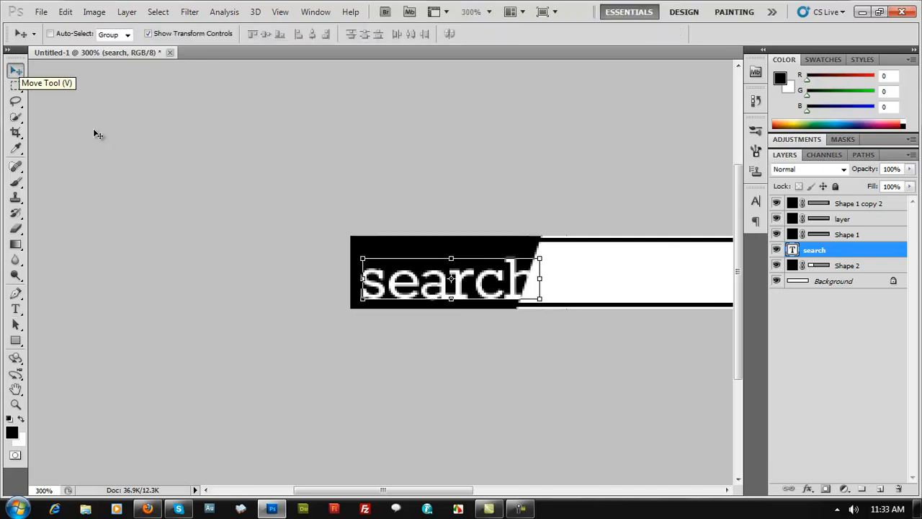
pyautogui.moveTo(467, 285); pyautogui.dragTo(463, 278)
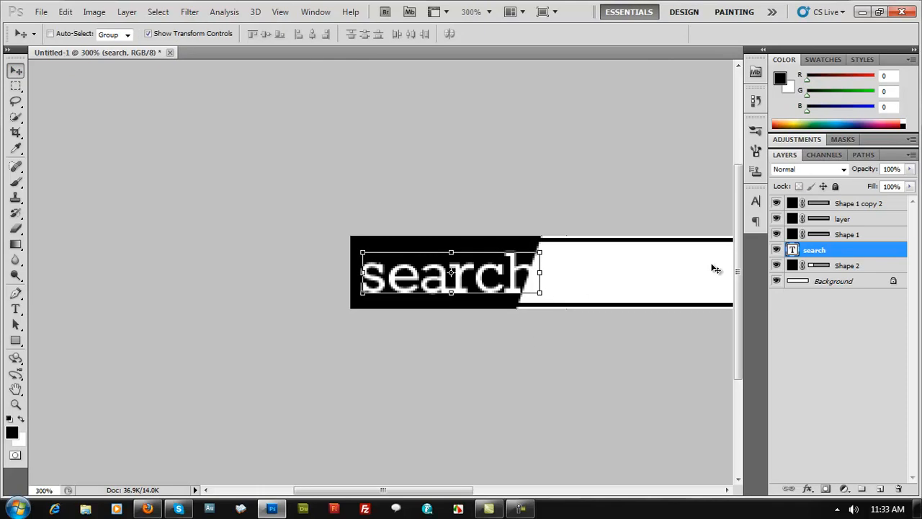
# Move the slanted black block right to fit the whole word, widen it to about 117% over the bar's left end, and nudge it right and down.
pyautogui.rightClick(517, 246)
pyautogui.click(553, 255)
pyautogui.moveTo(495, 259); pyautogui.dragTo(527, 257)
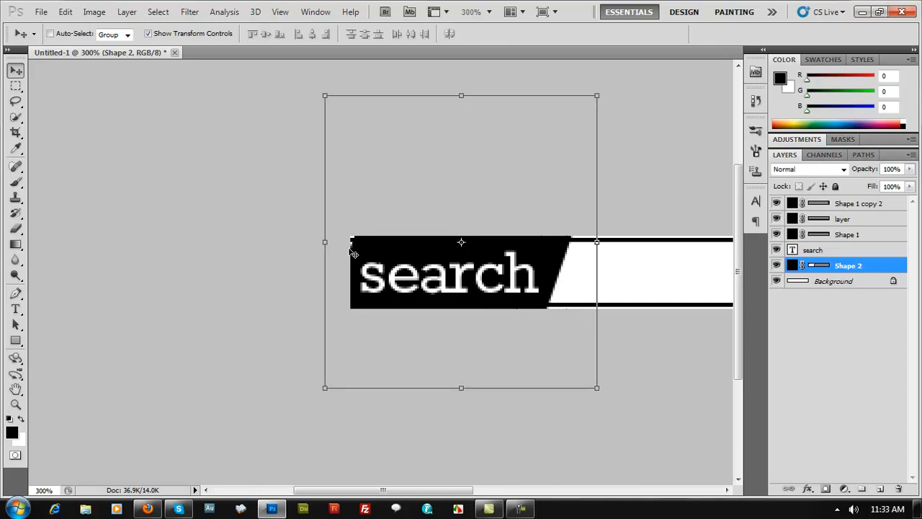
pyautogui.moveTo(321, 243); pyautogui.dragTo(274, 243)
pyautogui.press('Right')
pyautogui.press('Right')
pyautogui.press('Right')
pyautogui.press('Right')
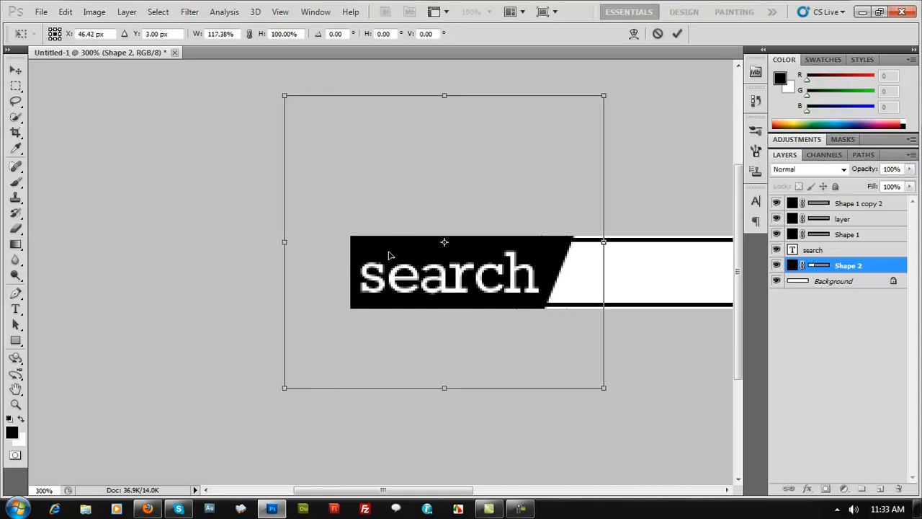
pyautogui.press('Down')
pyautogui.press('Down')
pyautogui.press('Down')
pyautogui.press('Down')
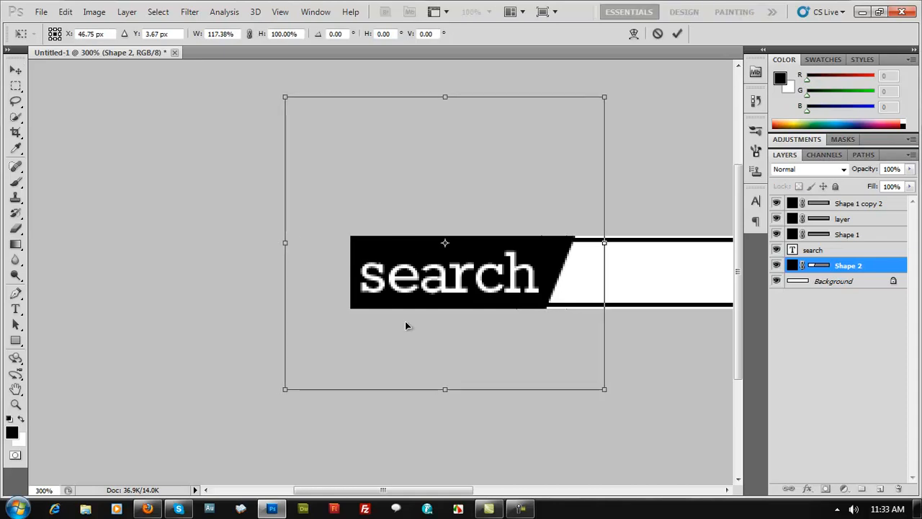
# Nudge the "search" text slightly up within the black block.
pyautogui.rightClick(488, 279)
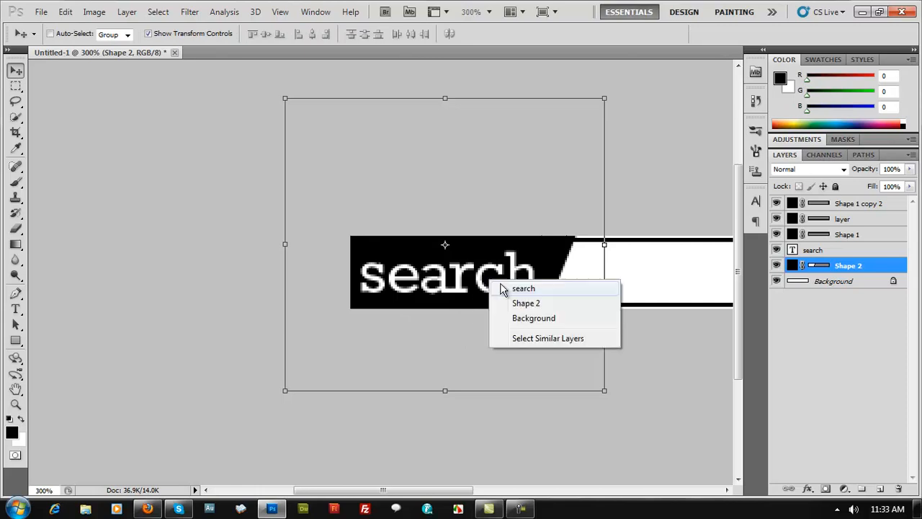
pyautogui.click(510, 308)
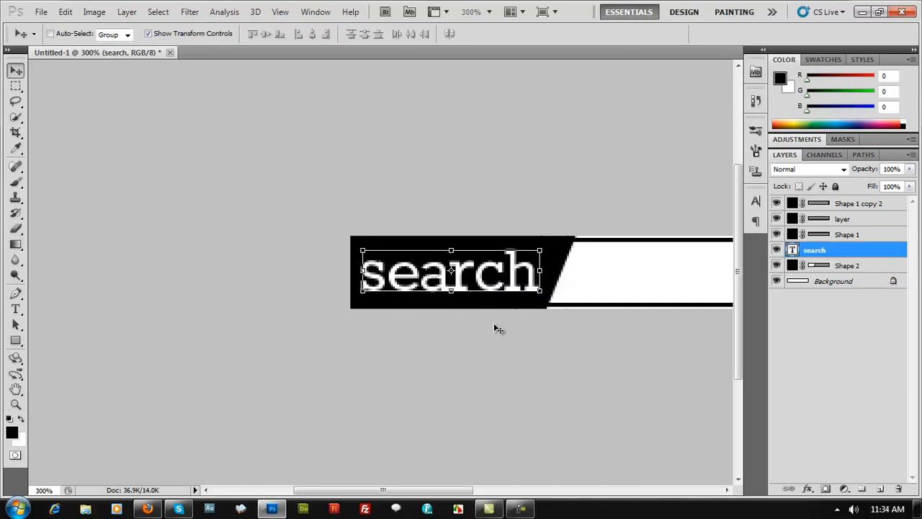
pyautogui.hotkey('ctrl', '-')
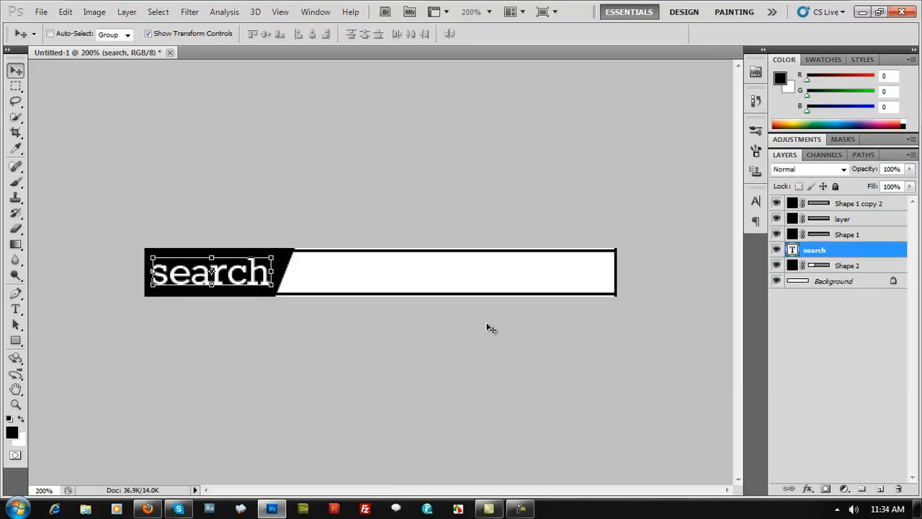
pyautogui.hotkey('ctrl', '-')
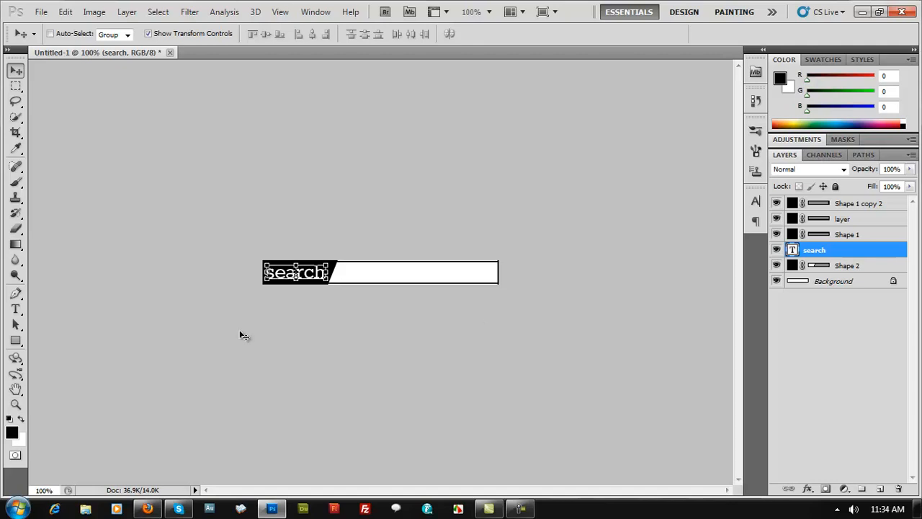
# Select the Background layer and compare the finished label with the noodleboss.com search bar in Firefox.
pyautogui.click(833, 283)
pyautogui.hotkey('alt', 'Tab')
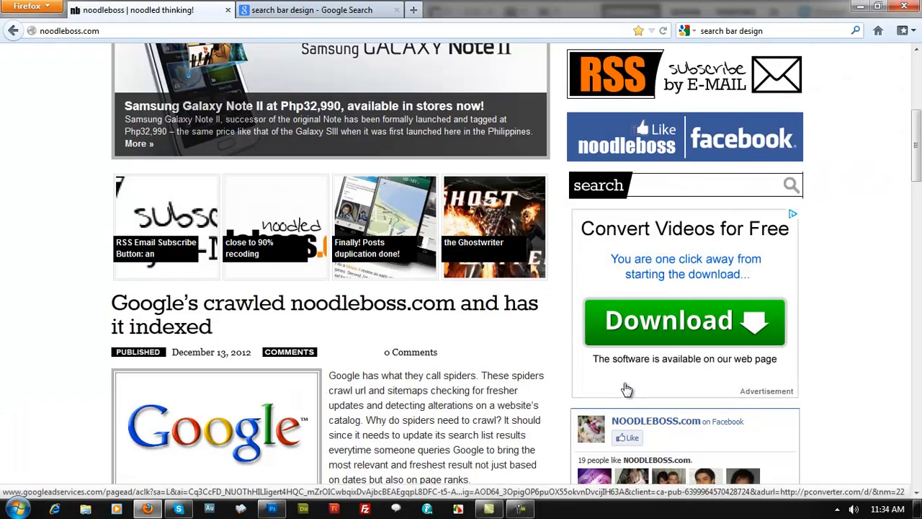
pyautogui.hotkey('alt', 'Tab')
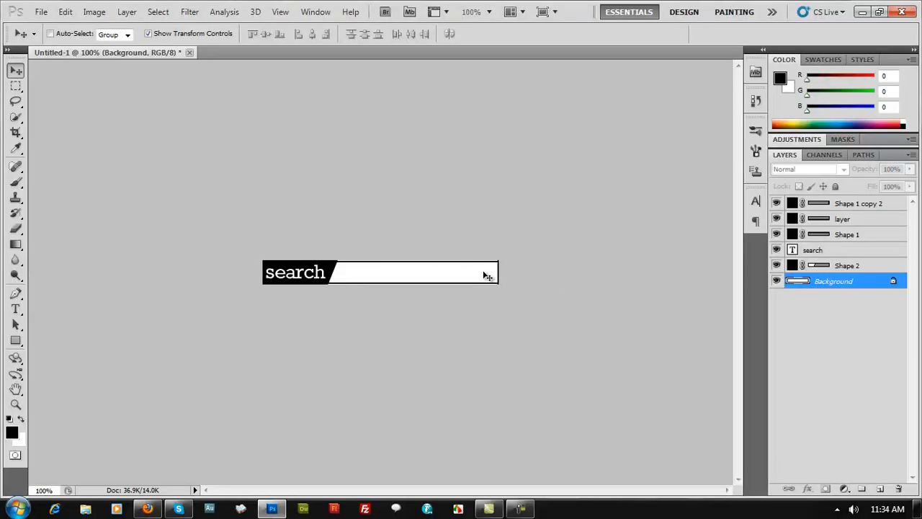
pyautogui.hotkey('alt', 'Tab')
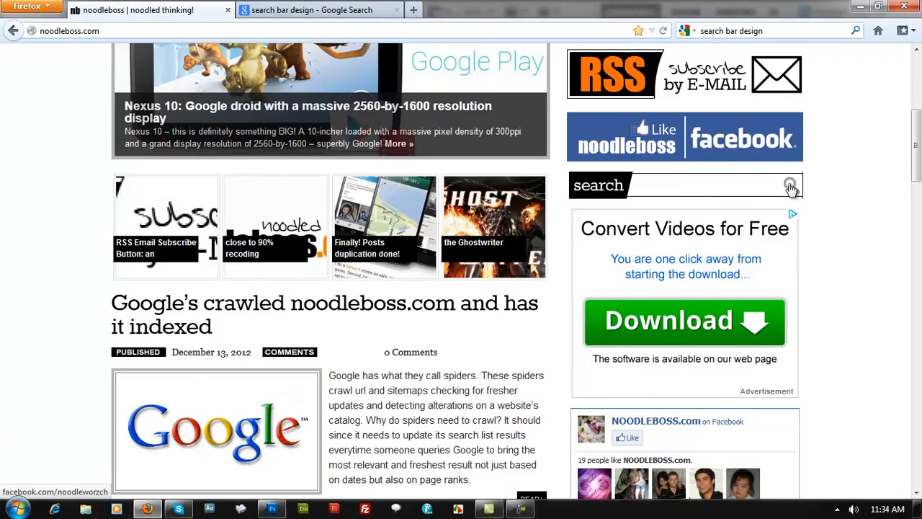
# Run a Google image search for "marnigying glass icon".
pyautogui.click(354, 9)
pyautogui.click(735, 31)
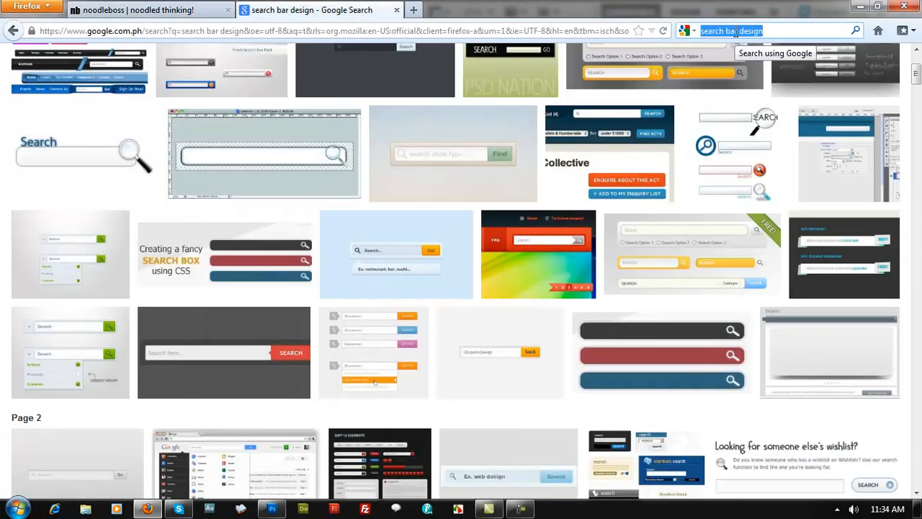
pyautogui.write('marni')
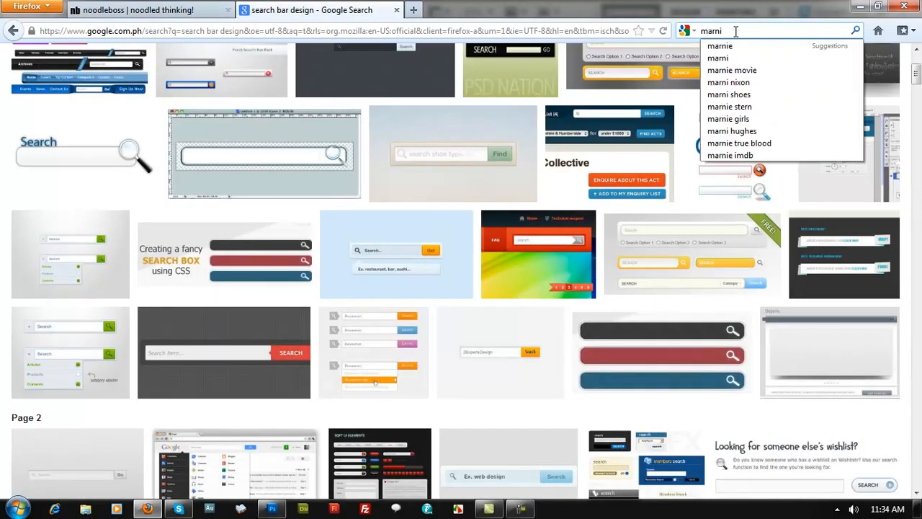
pyautogui.write('gyirg ')
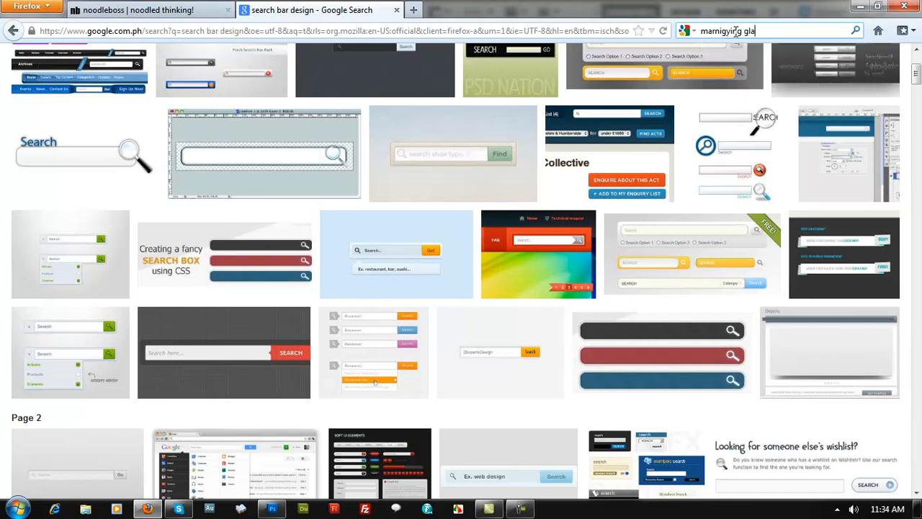
pyautogui.write('glass icon')
pyautogui.press('Return')
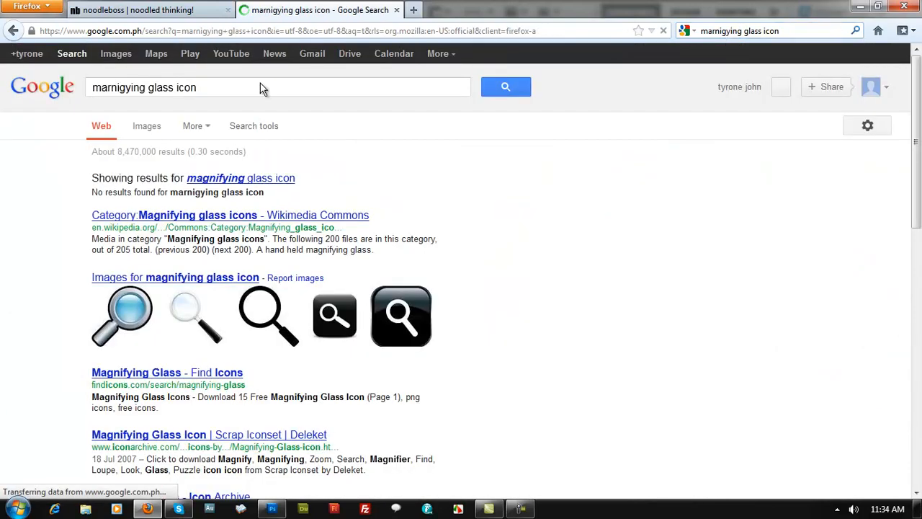
pyautogui.click(109, 57)
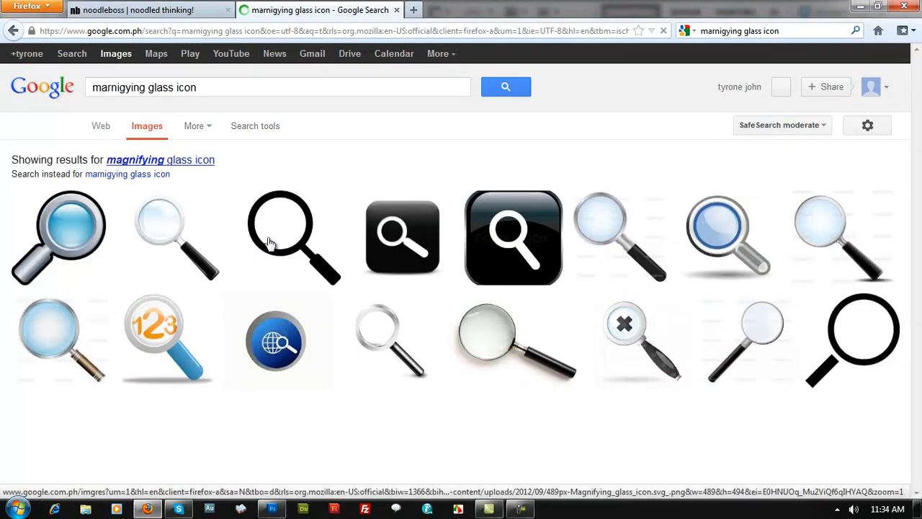
# Look through the magnifying glass image results for an icon that suits the search bar.
pyautogui.scroll(-3, 267, 243)
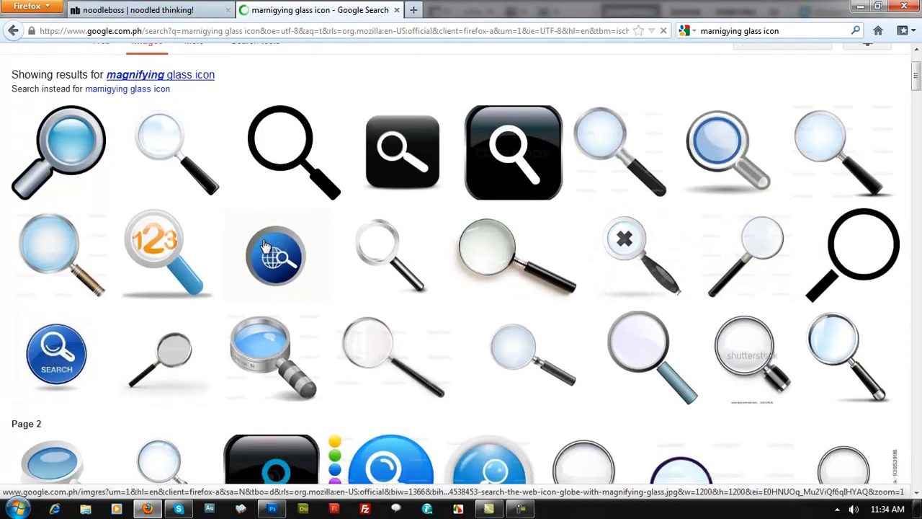
pyautogui.scroll(-5, 258, 247)
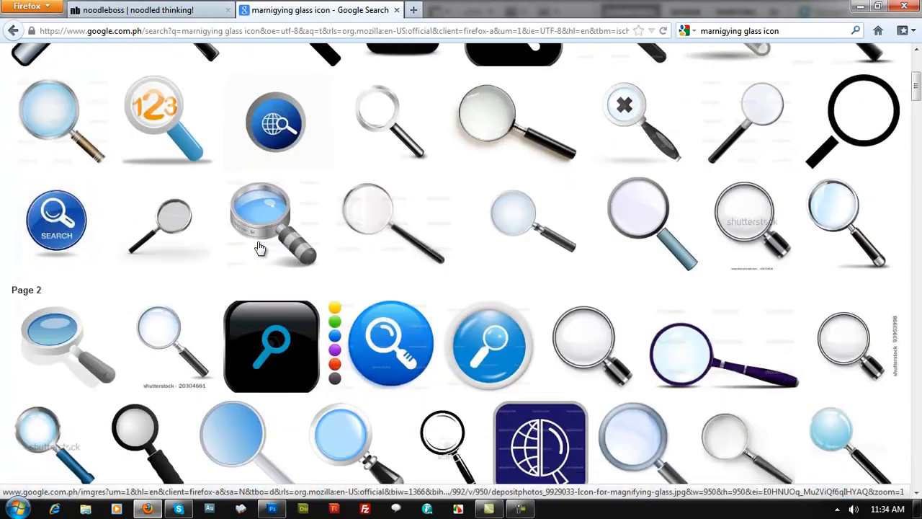
pyautogui.scroll(-3, 257, 247)
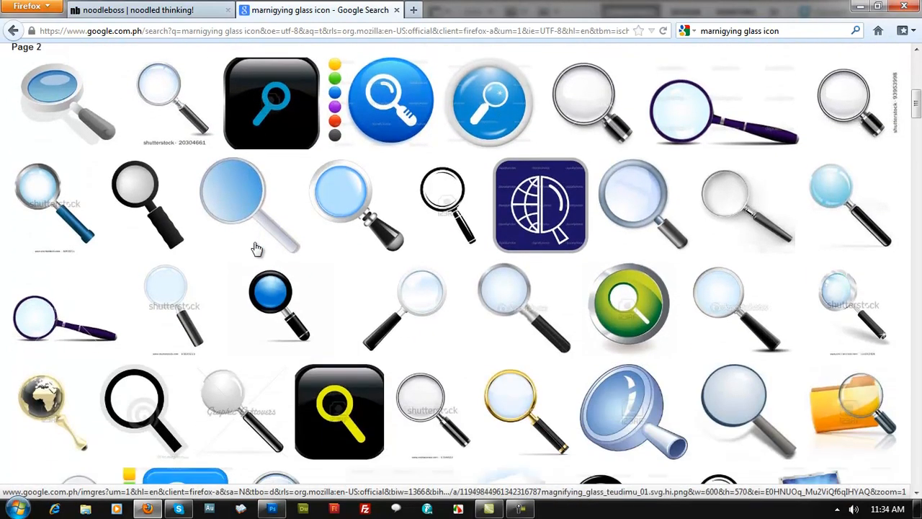
pyautogui.scroll(-1, 257, 248)
pyautogui.scroll(-6, 257, 248)
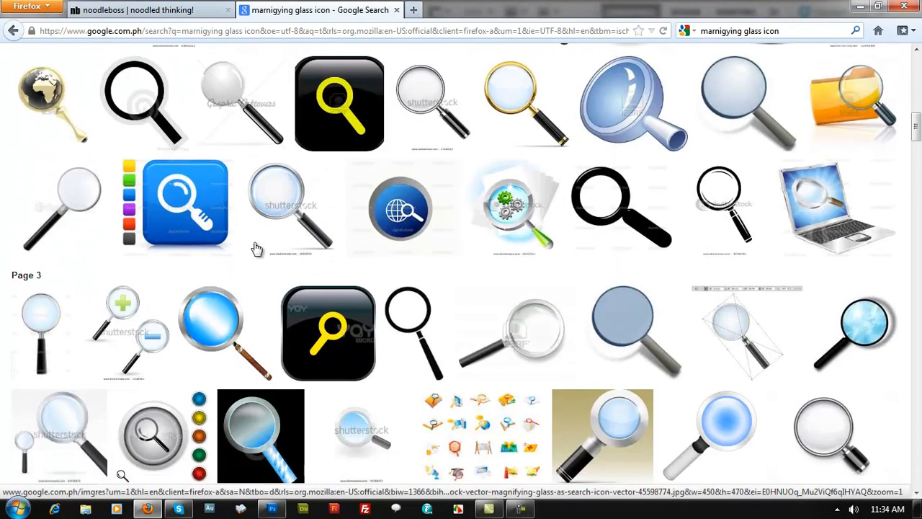
pyautogui.scroll(-1, 257, 248)
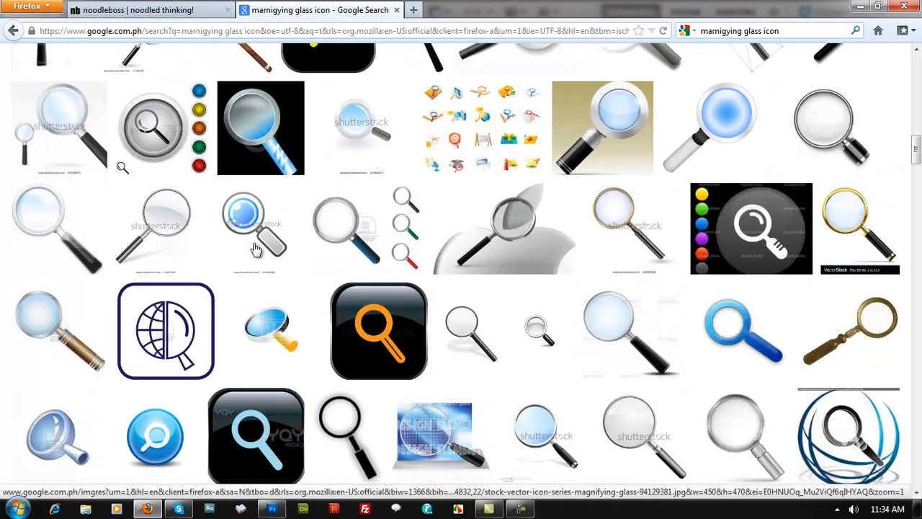
pyautogui.scroll(-1, 254, 250)
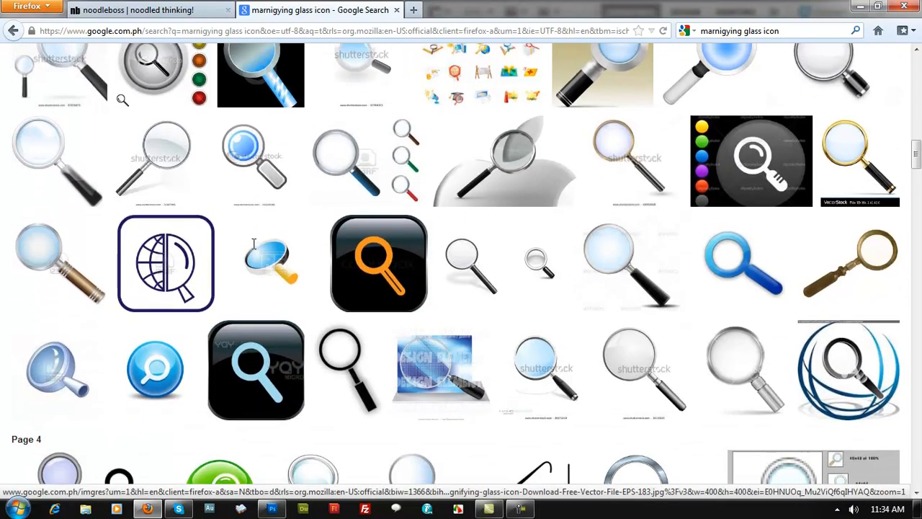
# Change the image search query to "sarch icon" and run it.
pyautogui.scroll(20, 257, 248)
pyautogui.moveTo(172, 89); pyautogui.dragTo(87, 89)
pyautogui.write('sarc')
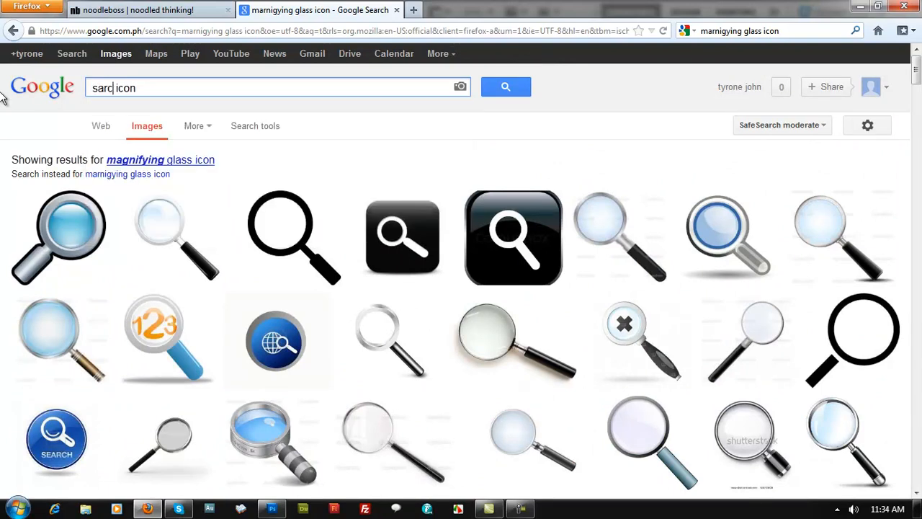
pyautogui.write('h')
pyautogui.press('Return')
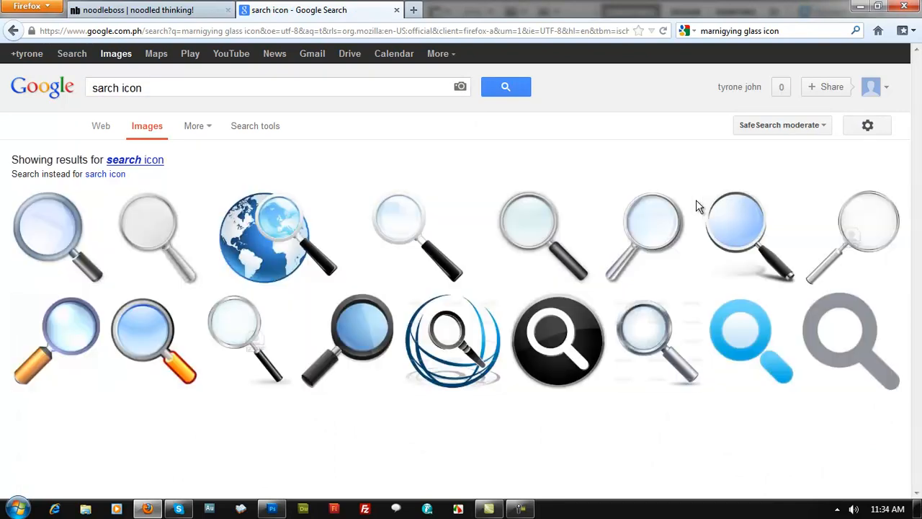
# Open the flat grey magnifying glass result, search-icon-hi.png from clker.com, in a new tab.
pyautogui.scroll(-2, 639, 210)
pyautogui.scroll(-1, 639, 211)
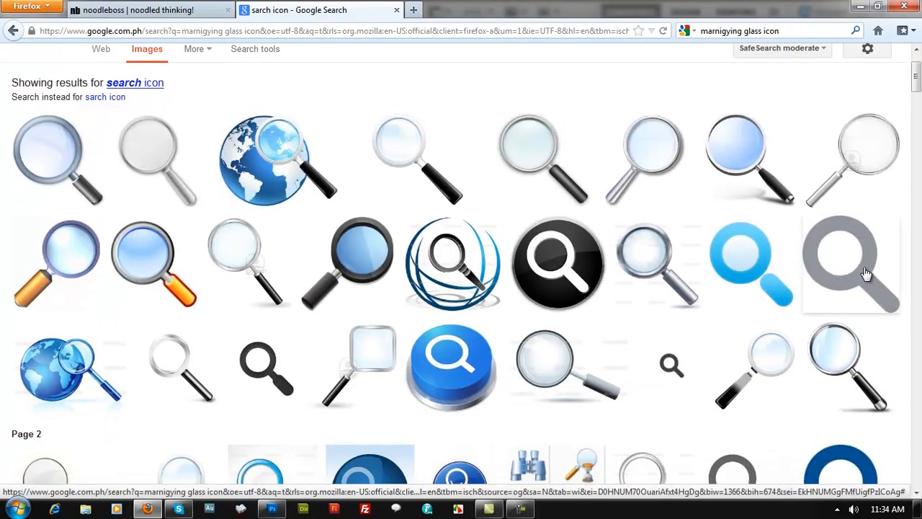
pyautogui.rightClick(817, 249)
pyautogui.click(818, 252)
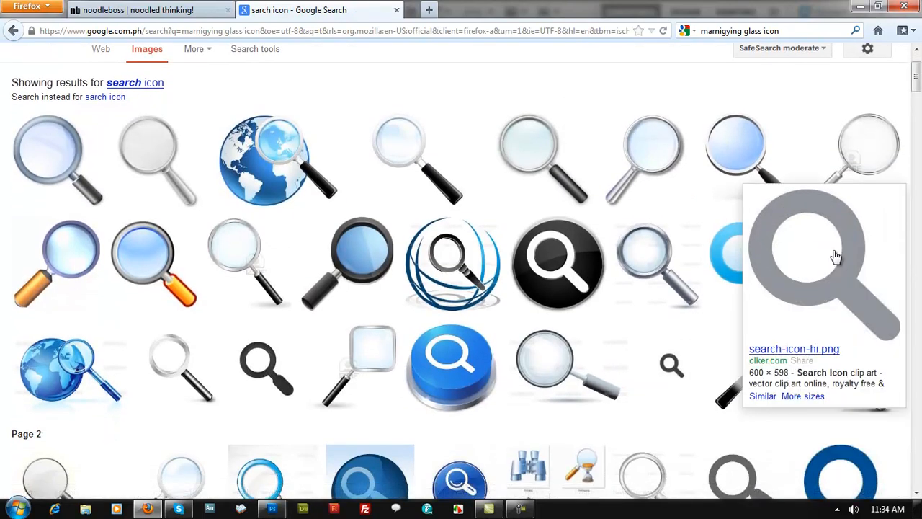
pyautogui.click(511, 9)
# Compare the icon in the noodleboss.com search bar with the magnifying glasses in the image results.
pyautogui.click(374, 10)
pyautogui.moveTo(402, 157)
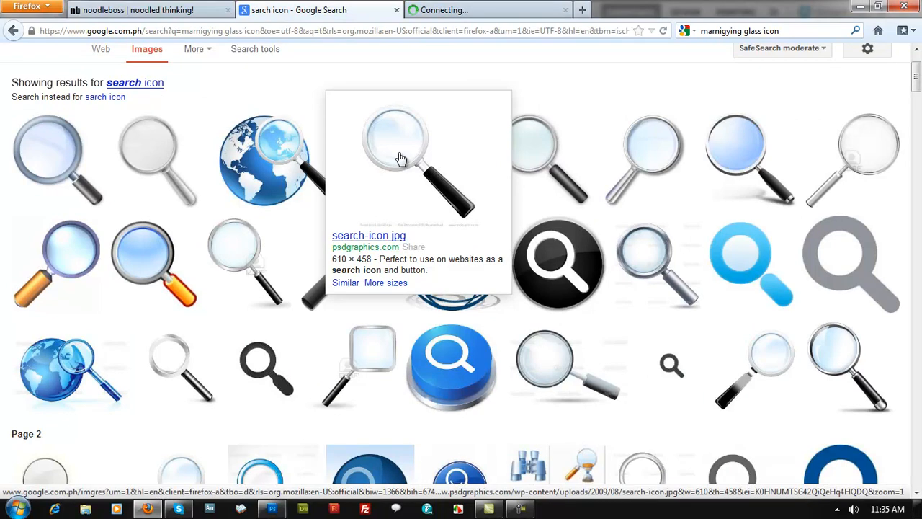
pyautogui.click(167, 7)
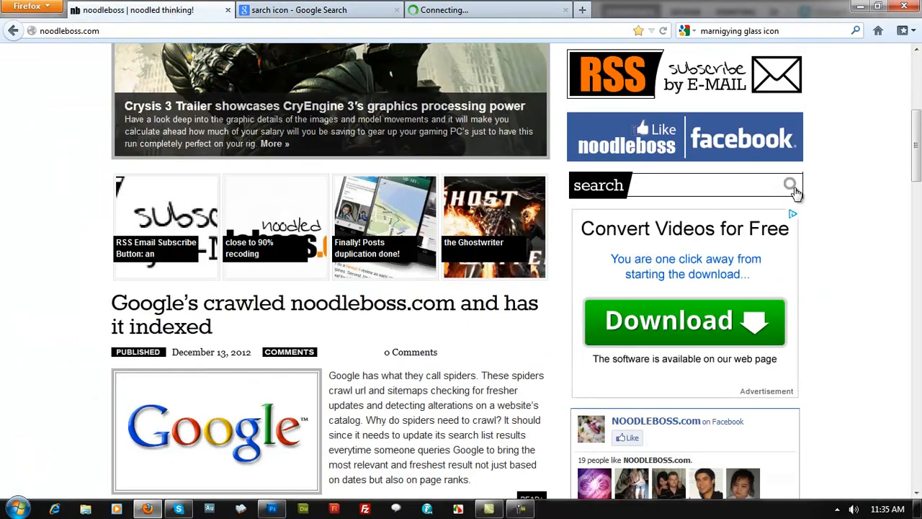
pyautogui.click(270, 7)
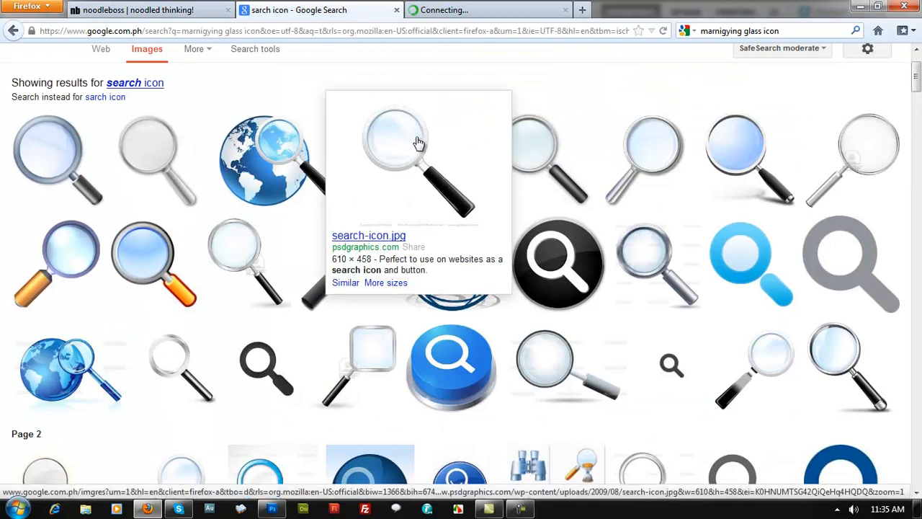
pyautogui.click(215, 5)
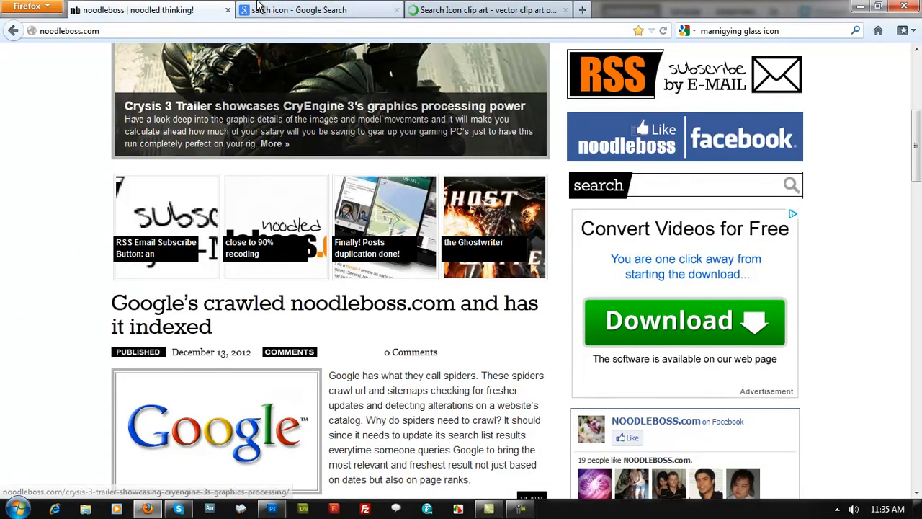
# Go to the Search Icon clip art page on clker.com, expand its download options and display the grey icon image on its own.
pyautogui.click(518, 9)
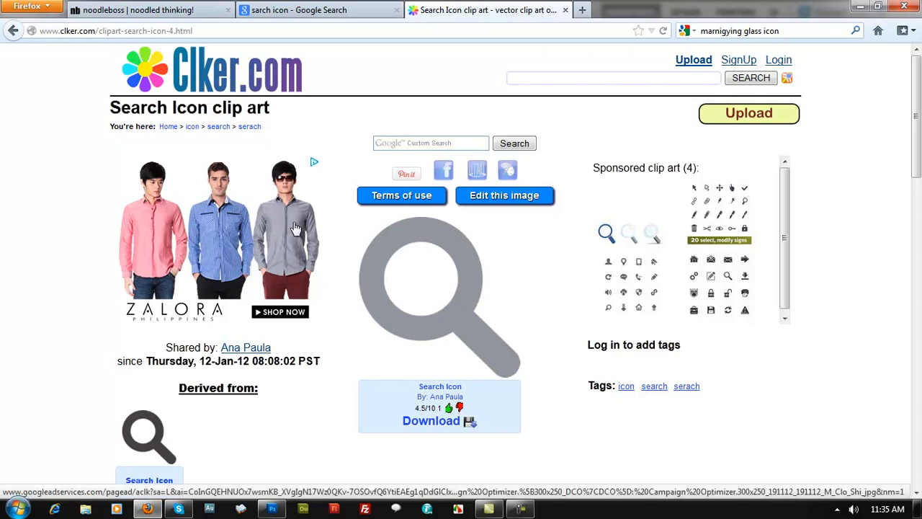
pyautogui.scroll(-5, 329, 296)
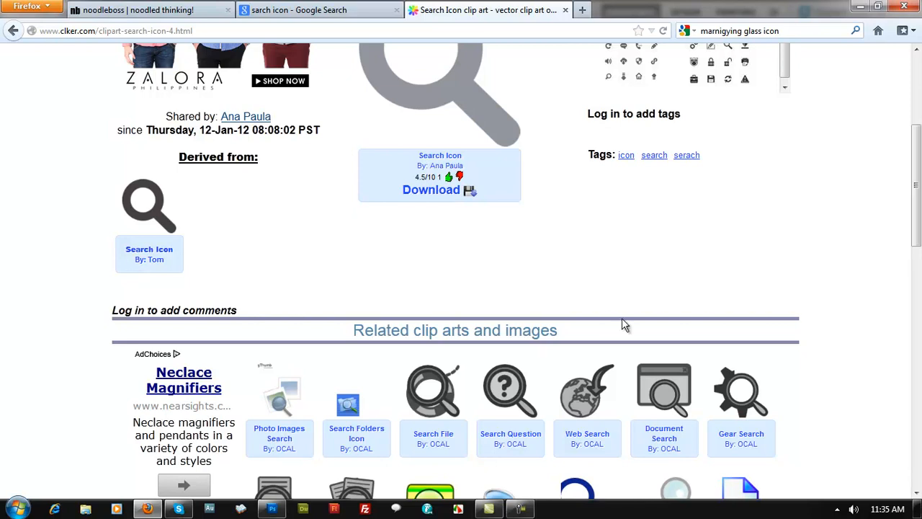
pyautogui.scroll(3, 623, 325)
pyautogui.rightClick(452, 227)
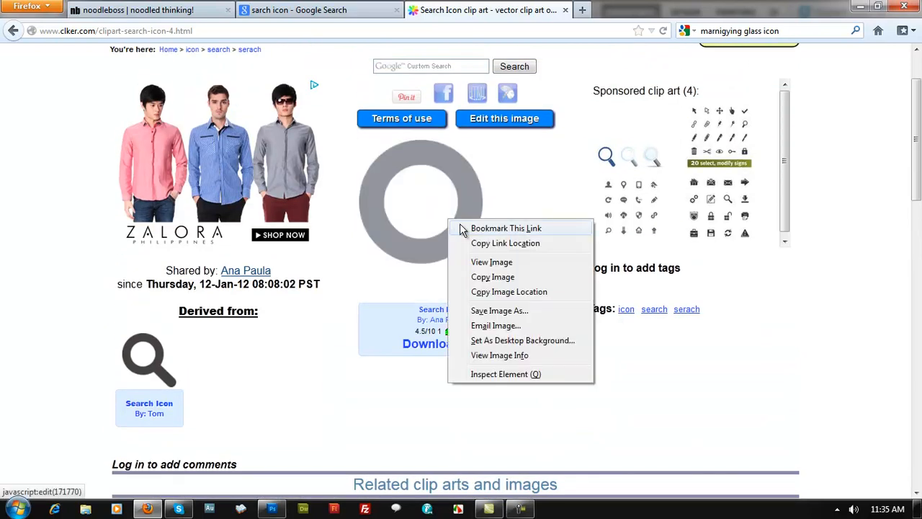
pyautogui.click(435, 348)
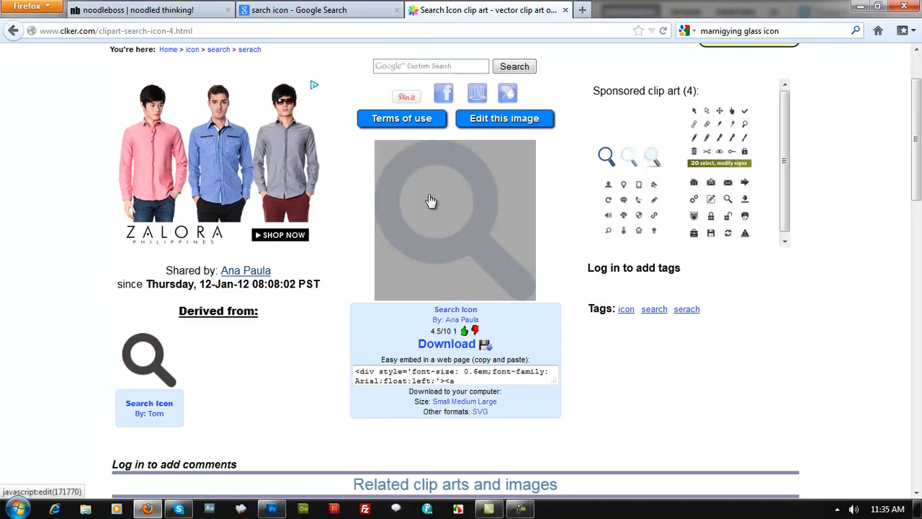
pyautogui.scroll(-3, 756, 317)
pyautogui.scroll(5, 535, 301)
pyautogui.rightClick(536, 299)
pyautogui.click(506, 332)
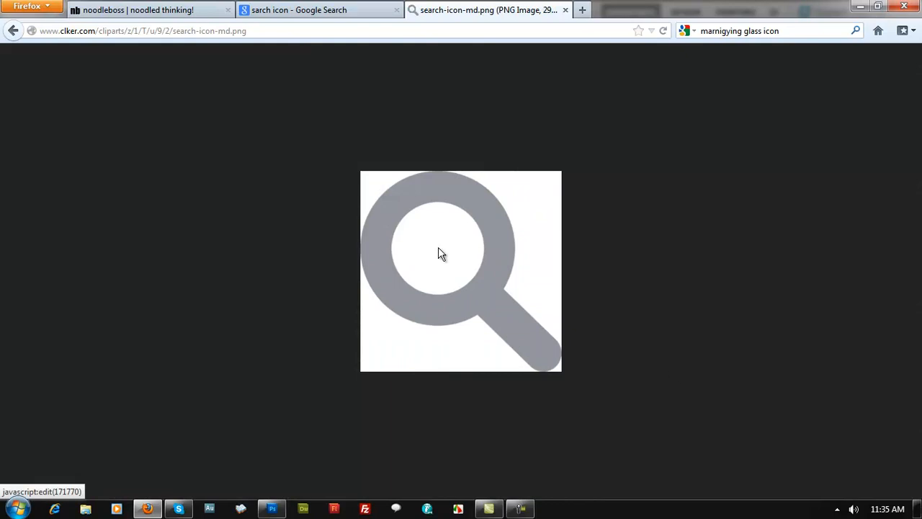
# Save the grey magnifying glass image to the desktop as search-icon-md.png.
pyautogui.rightClick(427, 232)
pyautogui.click(468, 276)
pyautogui.click(357, 216)
pyautogui.click(654, 426)
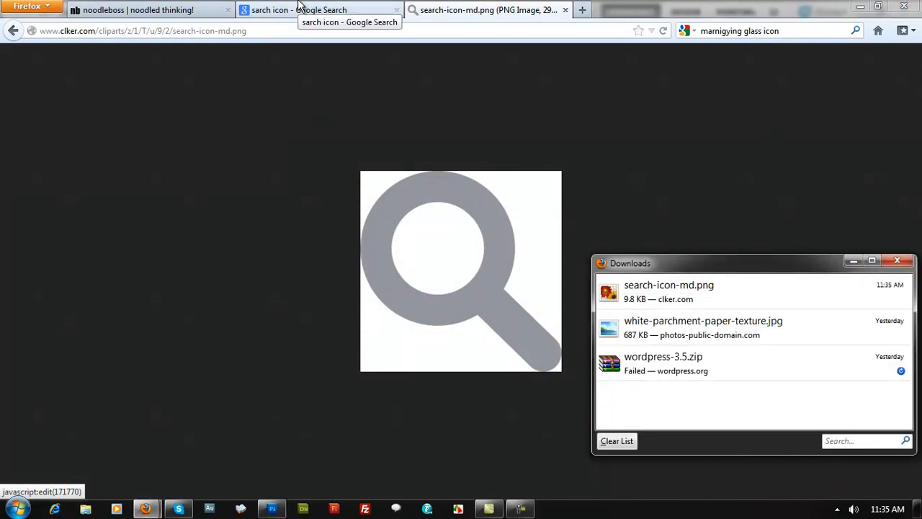
# Locate the downloaded search-icon-md.png on the Desktop and open it in Photoshop.
pyautogui.click(271, 508)
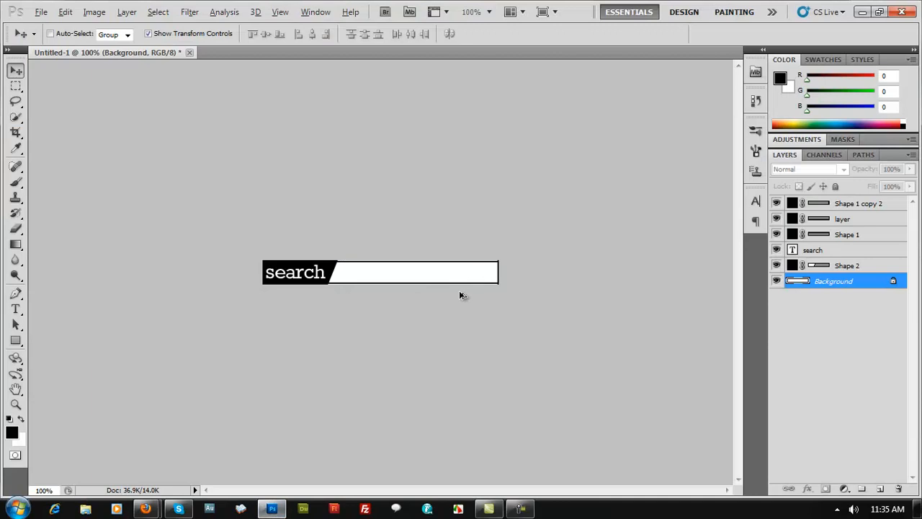
pyautogui.hotkey('alt', 'Tab')
pyautogui.rightClick(694, 295)
pyautogui.click(707, 320)
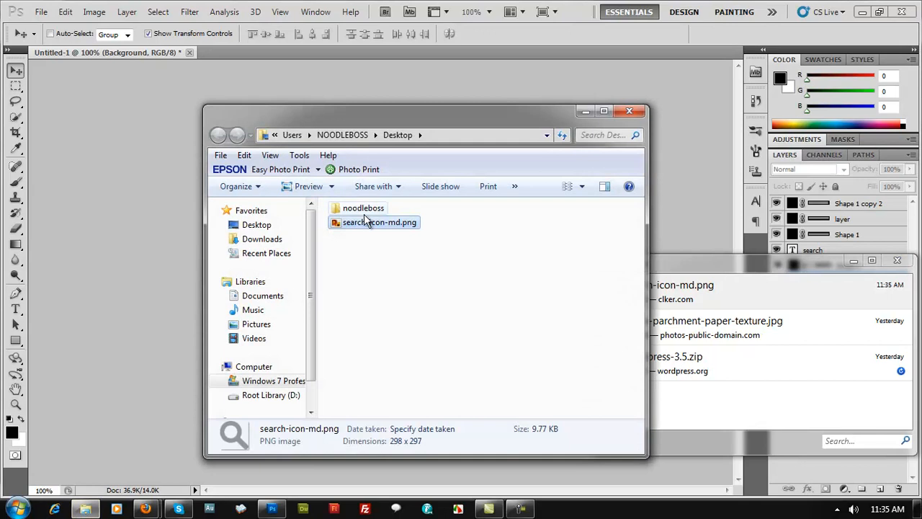
pyautogui.click(73, 199)
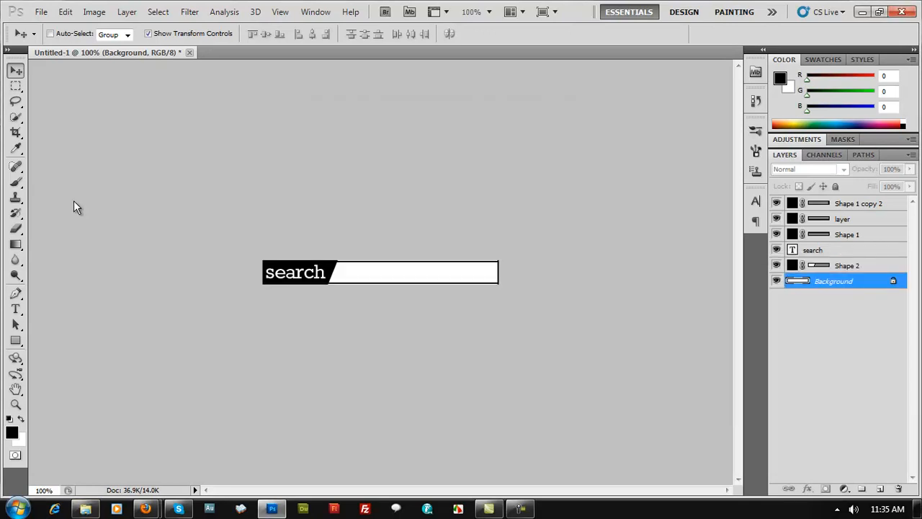
pyautogui.hotkey('ctrl', 'o')
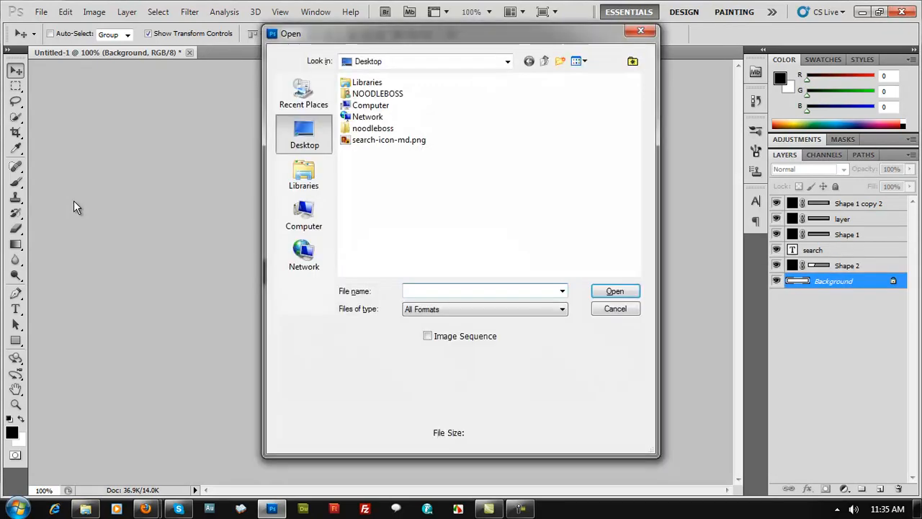
pyautogui.doubleClick(416, 141)
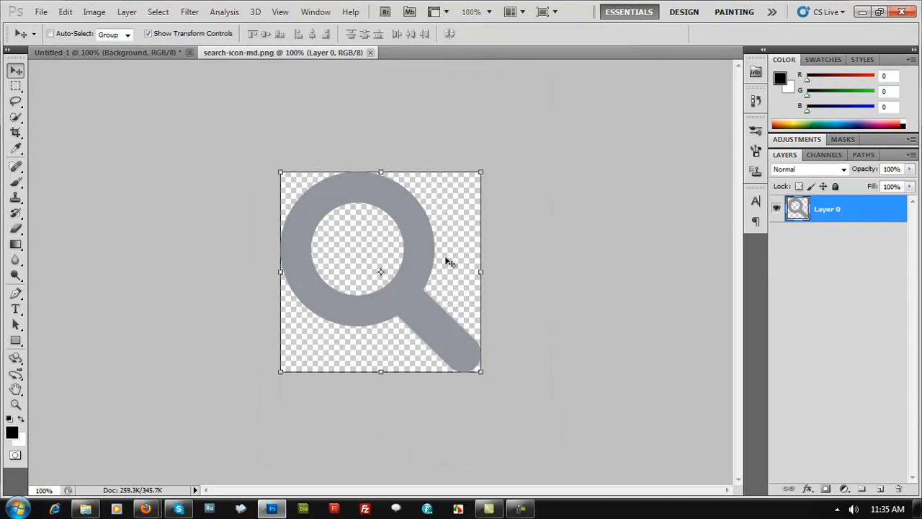
# Copy the whole magnifying glass image into the Untitled-1 search bar document and scale it down to about 12%.
pyautogui.hotkey('ctrl', 'a')
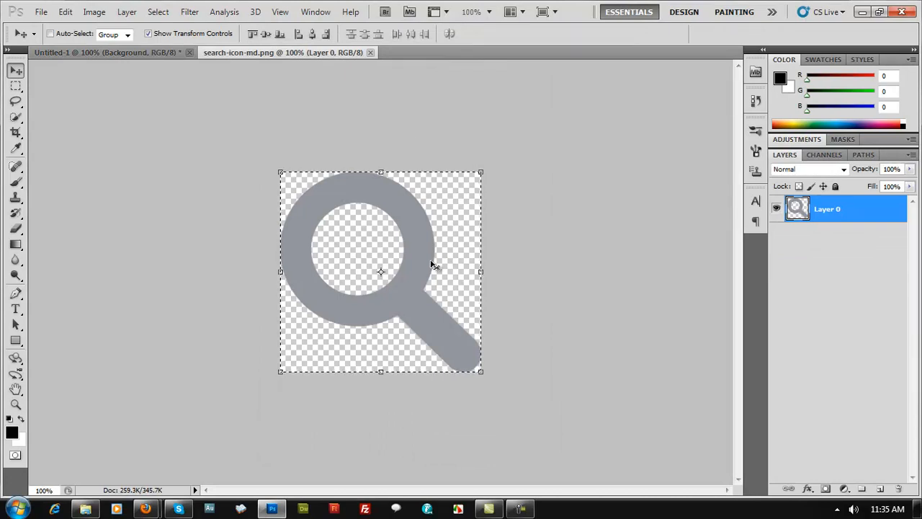
pyautogui.click(115, 54)
pyautogui.hotkey('ctrl', 'v')
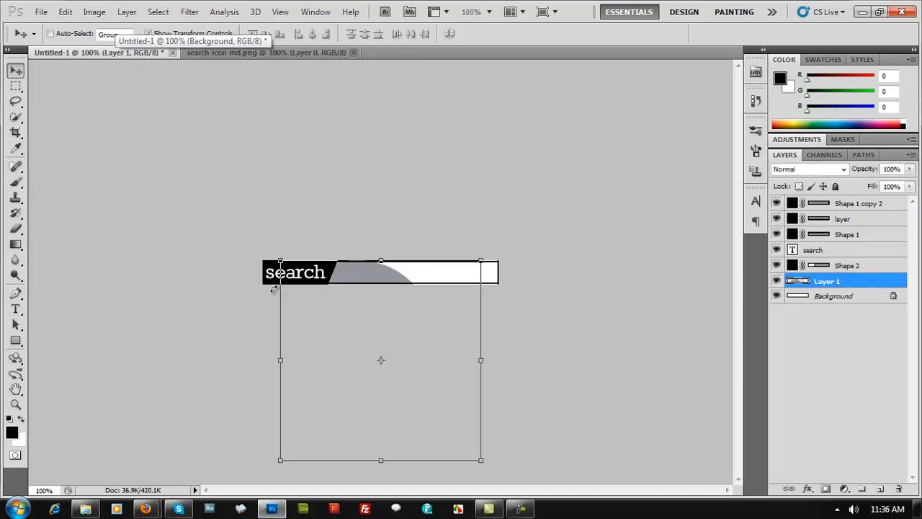
pyautogui.moveTo(280, 261); pyautogui.dragTo(449, 281)
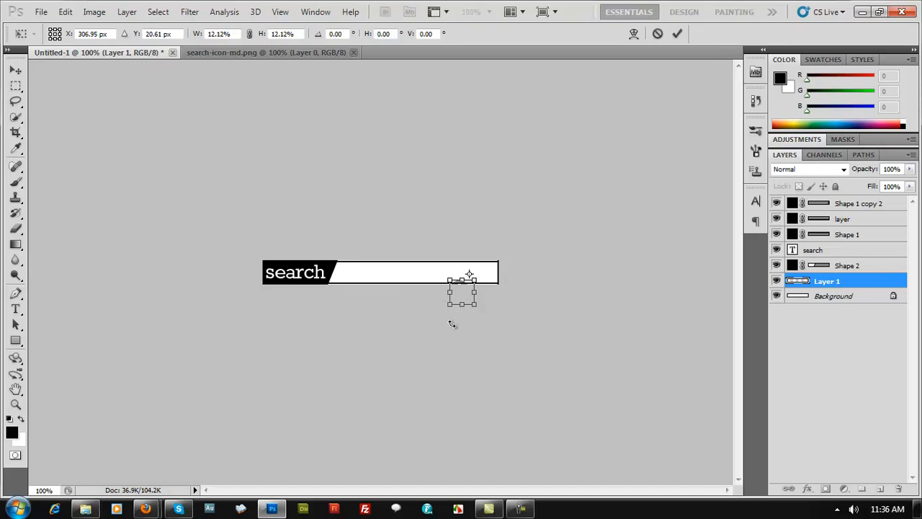
pyautogui.press('Return')
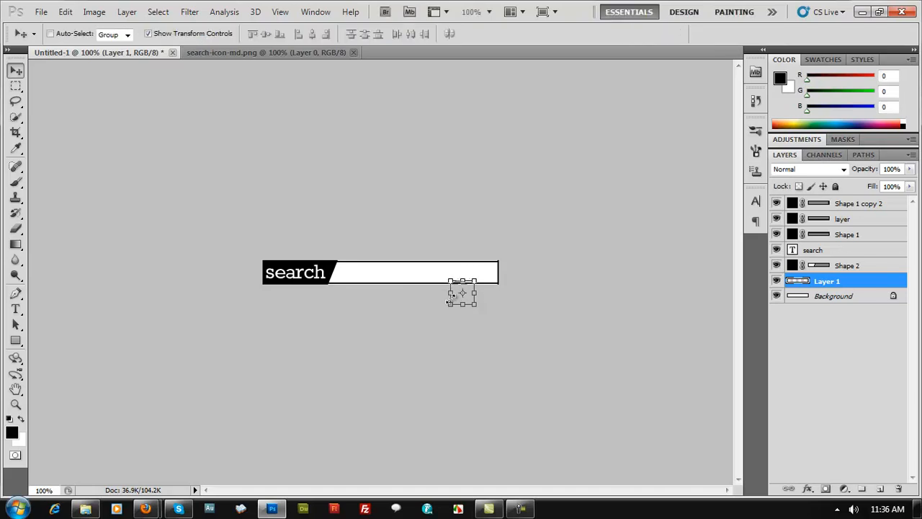
# Scale the magnifying glass icon to about 64% and place it inside the far end of the search bar, opposite the label.
pyautogui.hotkey('ctrl', '+')
pyautogui.hotkey('ctrl', '+')
pyautogui.moveTo(611, 313); pyautogui.dragTo(673, 251)
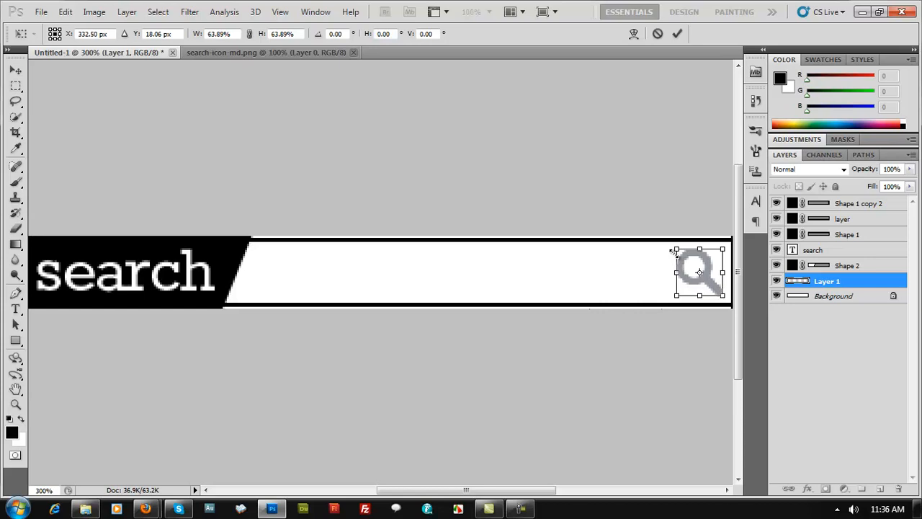
pyautogui.press('Return')
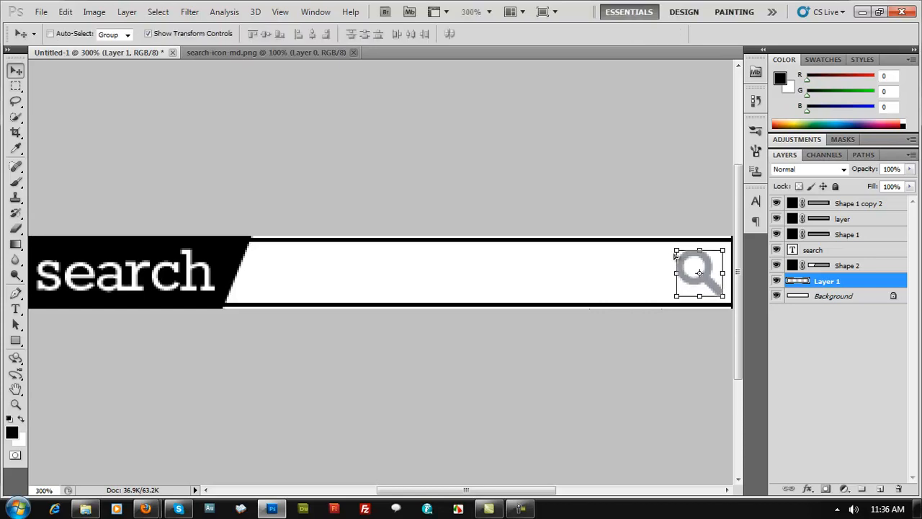
pyautogui.hotkey('ctrl', '-')
pyautogui.click(834, 301)
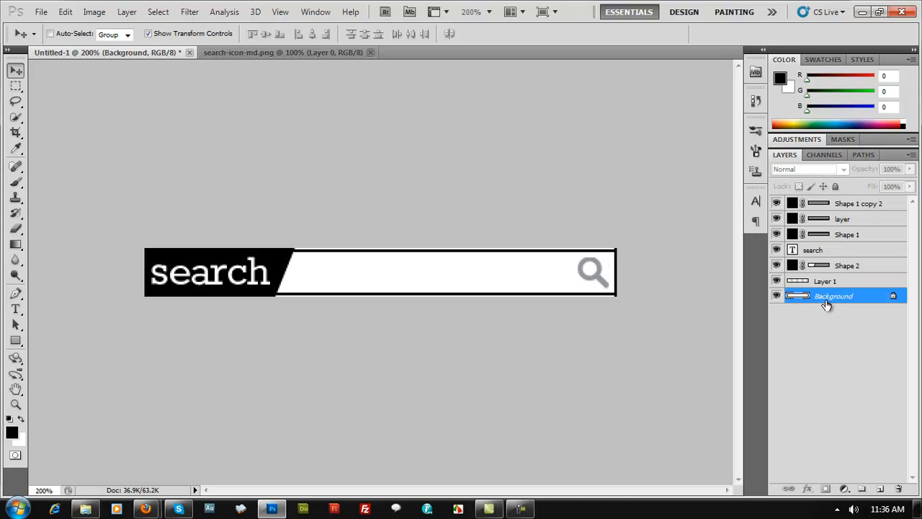
pyautogui.hotkey('ctrl', '-')
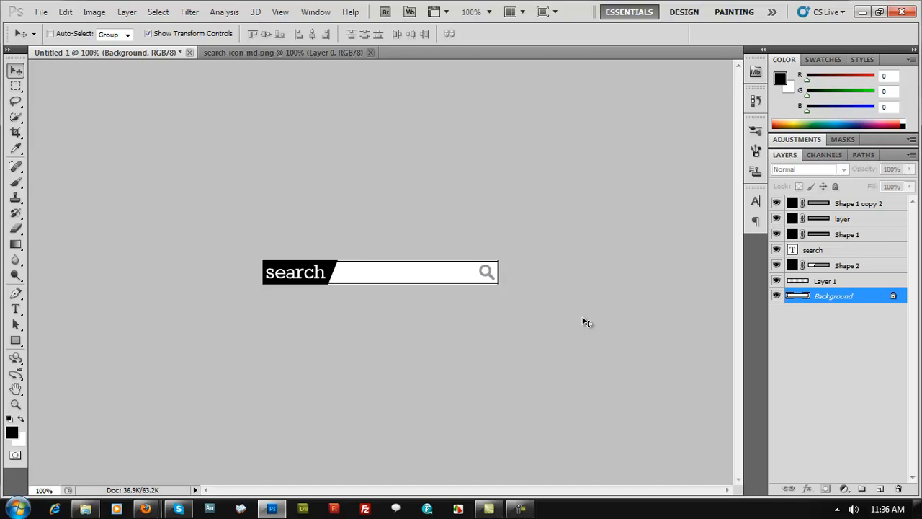
pyautogui.hotkey('ctrl', '+')
pyautogui.hotkey('ctrl', '+')
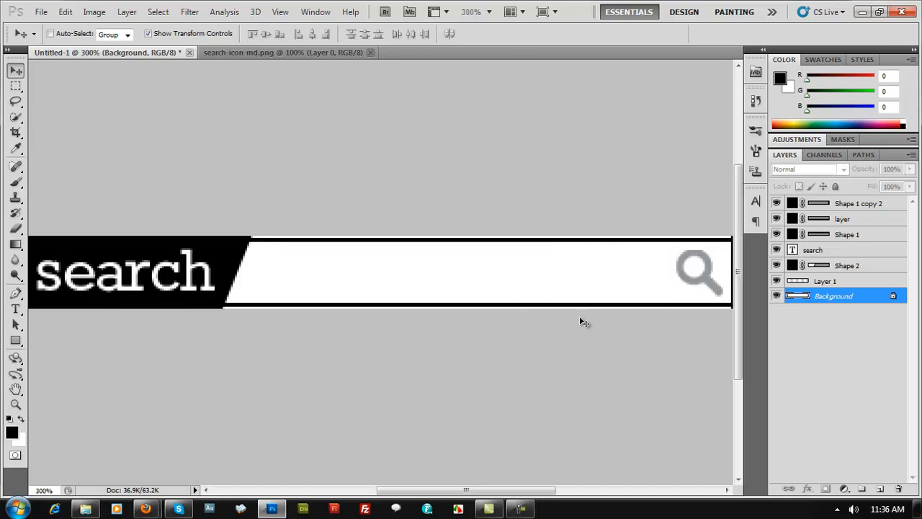
pyautogui.hotkey('ctrl', '-')
pyautogui.hotkey('ctrl', '-')
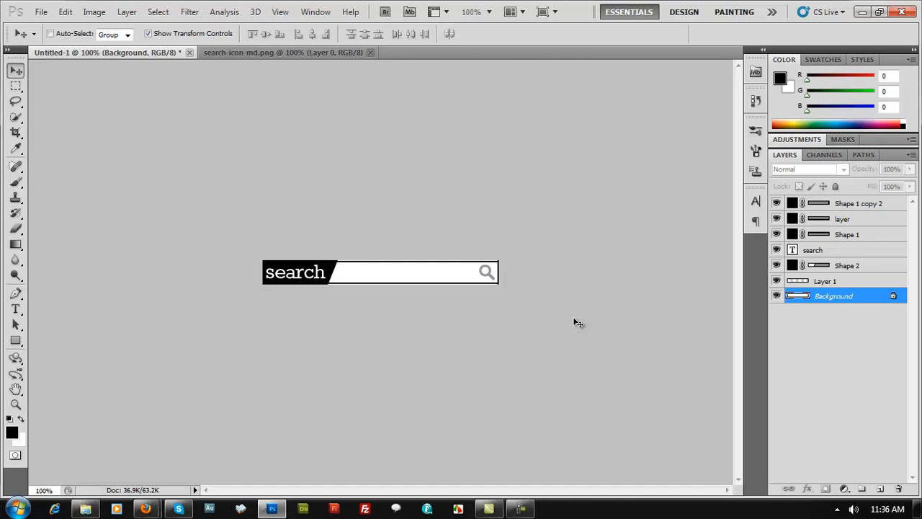
# Start Save for Web & Devices on the search bar and set the output format to PNG-24.
pyautogui.hotkey('ctrl', 'alt', 'shift', 's')
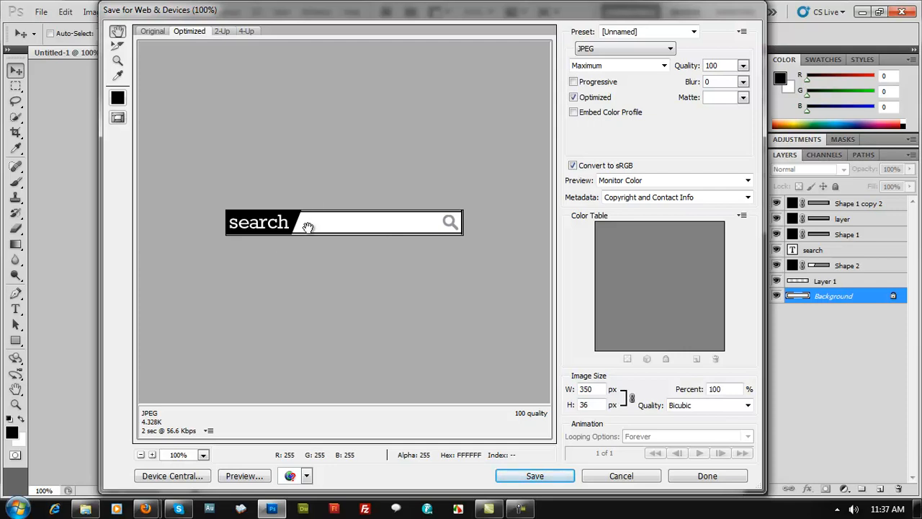
pyautogui.click(622, 48)
pyautogui.click(600, 87)
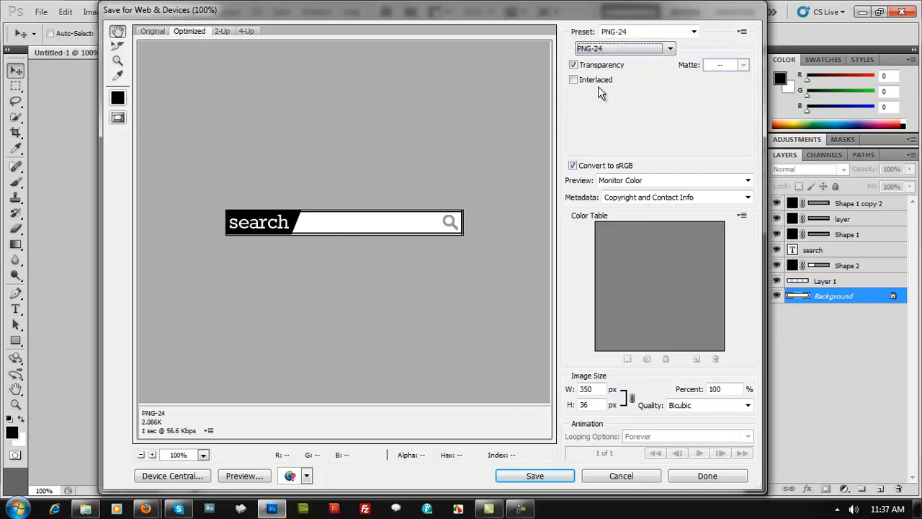
# Compare the export preview in JPEG and in PNG-24 with transparency off and on, then return to PNG-24 with transparency.
pyautogui.click(628, 48)
pyautogui.click(585, 69)
pyautogui.click(623, 48)
pyautogui.click(613, 85)
pyautogui.click(573, 65)
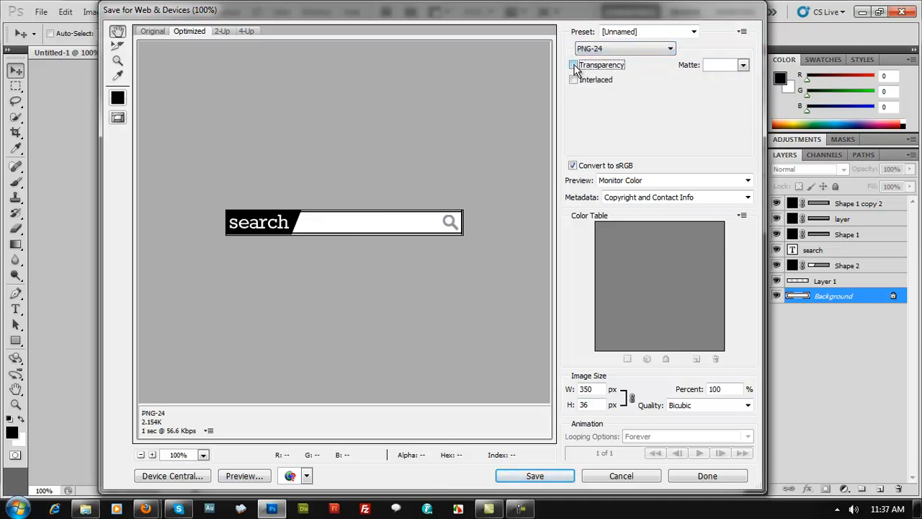
pyautogui.click(574, 64)
pyautogui.click(480, 307)
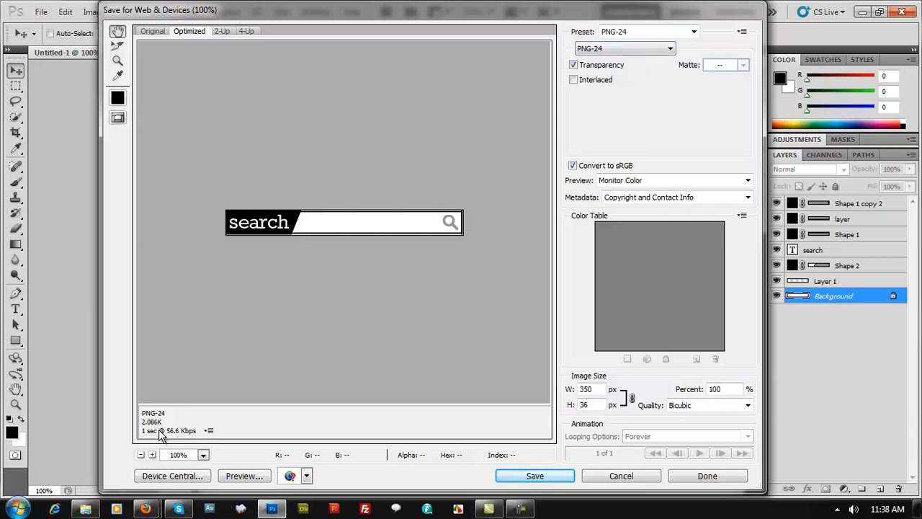
pyautogui.click(638, 47)
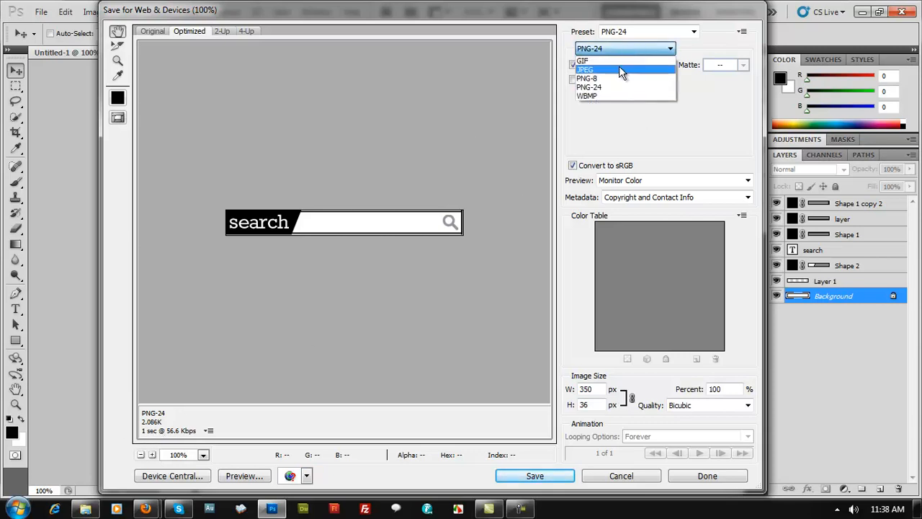
pyautogui.click(619, 72)
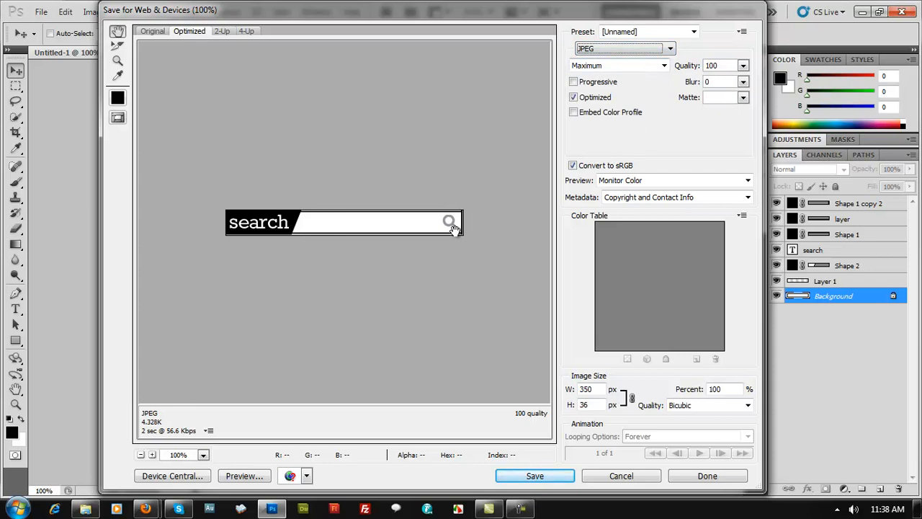
pyautogui.click(625, 49)
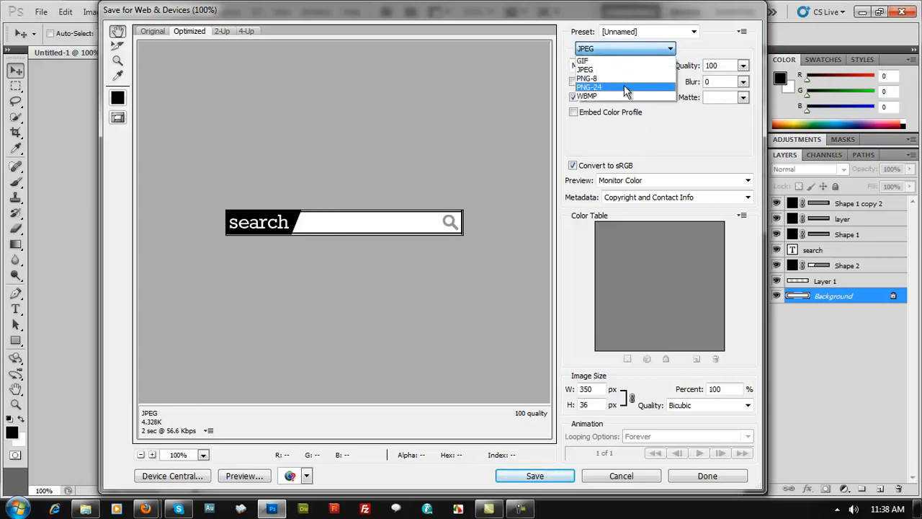
pyautogui.click(625, 87)
# Save the optimized search bar image to the Desktop as search.png.
pyautogui.click(554, 481)
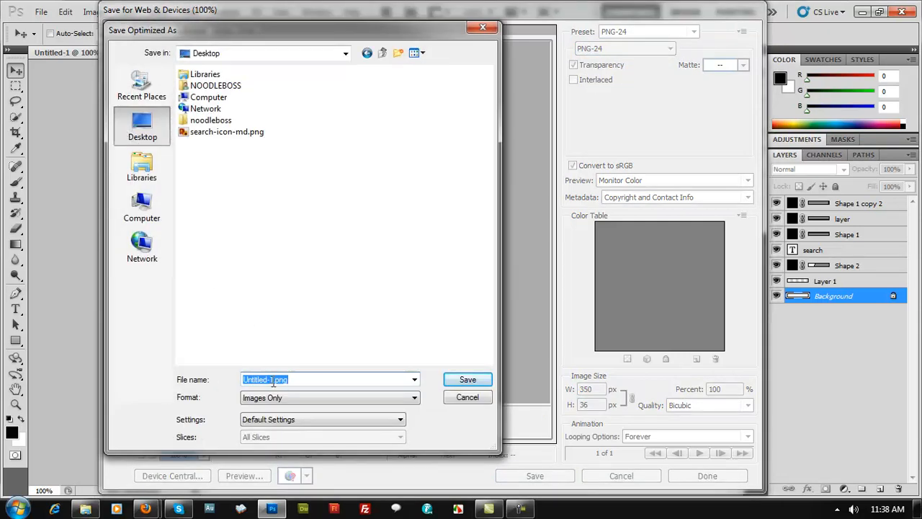
pyautogui.write('search')
pyautogui.press('Return')
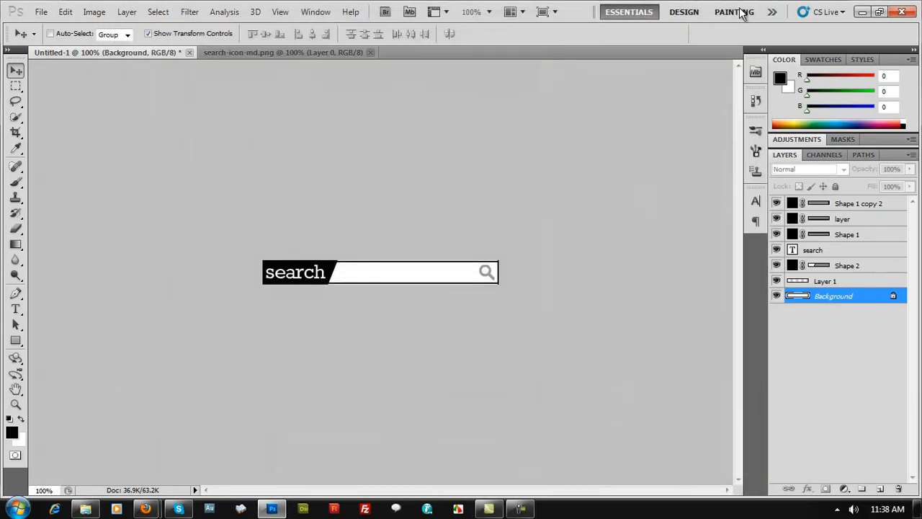
# Go to the desktop, view the exported search.png in Windows Photo Viewer and close it.
pyautogui.click(862, 11)
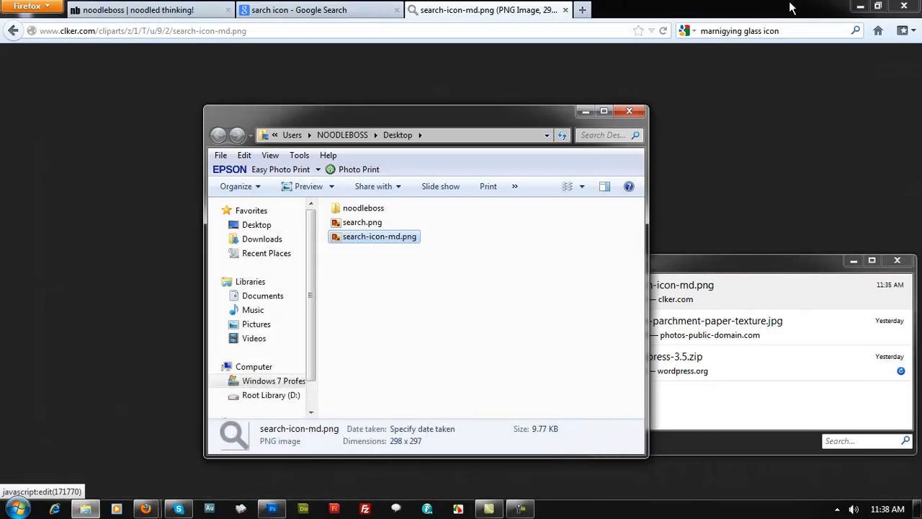
pyautogui.press('super+d')
pyautogui.doubleClick(25, 194)
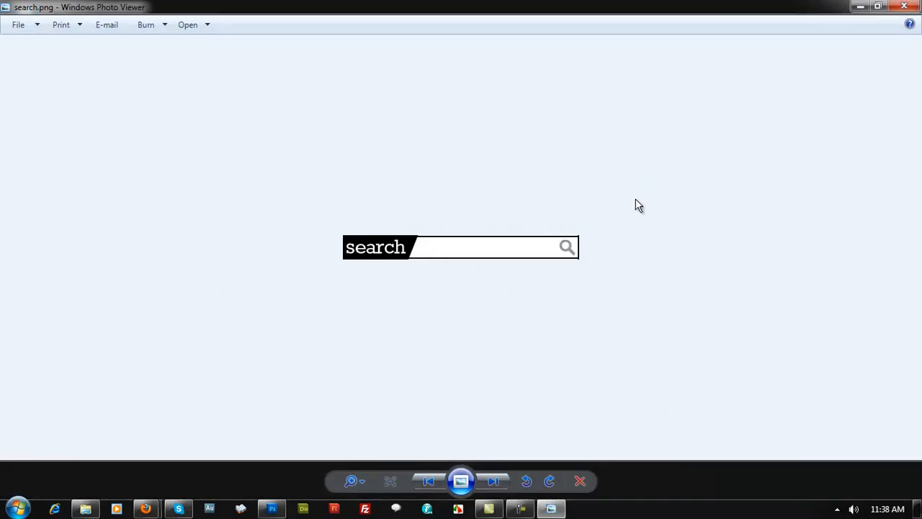
pyautogui.click(903, 7)
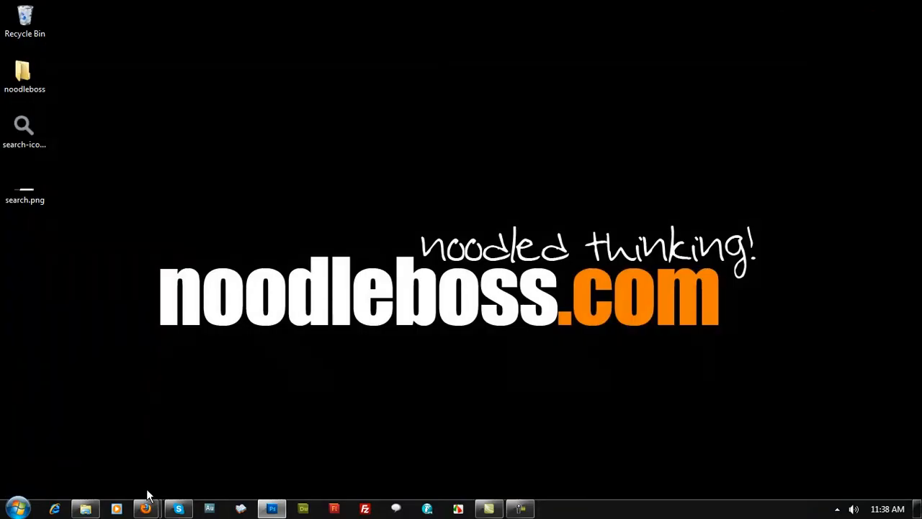
# Switch to the noodleboss.com page in Firefox and examine how the live search bar sits in the sidebar.
pyautogui.moveTo(145, 508)
pyautogui.click(75, 449)
pyautogui.click(195, 10)
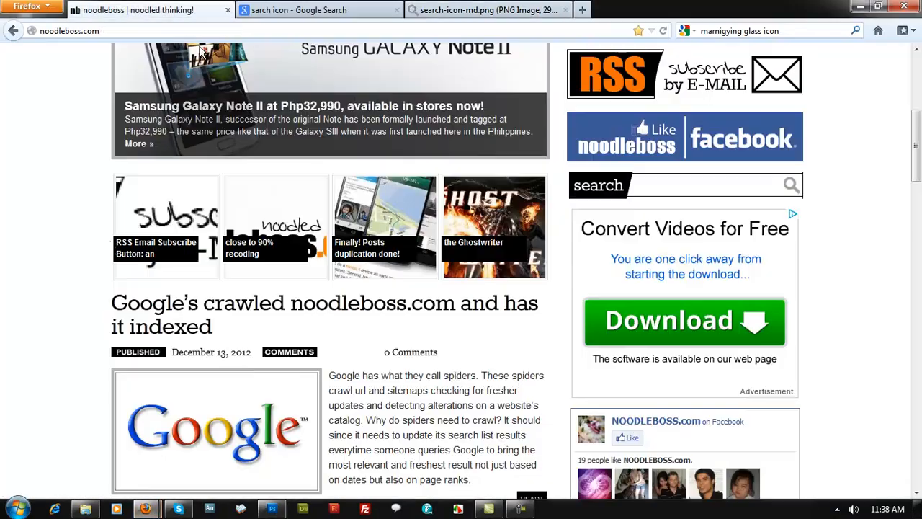
pyautogui.scroll(2, 3, 258)
pyautogui.scroll(1, 4, 255)
pyautogui.scroll(-5, 6, 253)
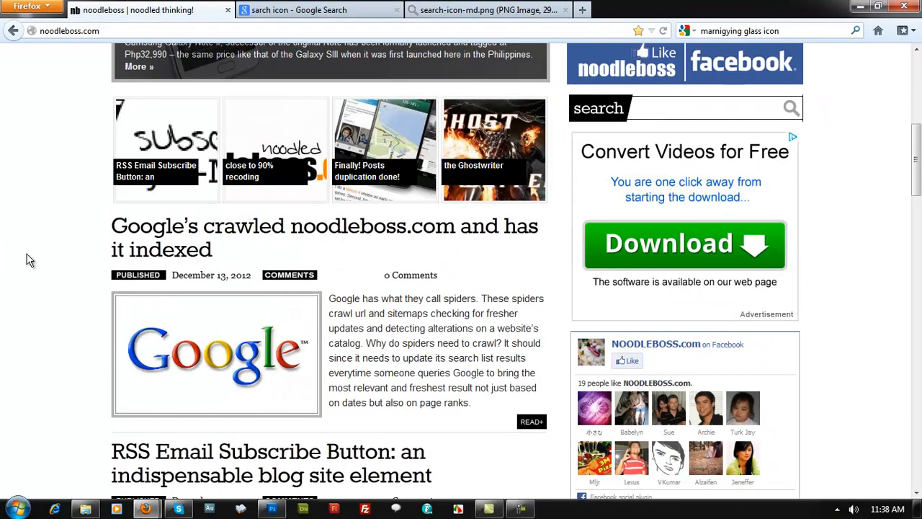
pyautogui.scroll(1, 662, 160)
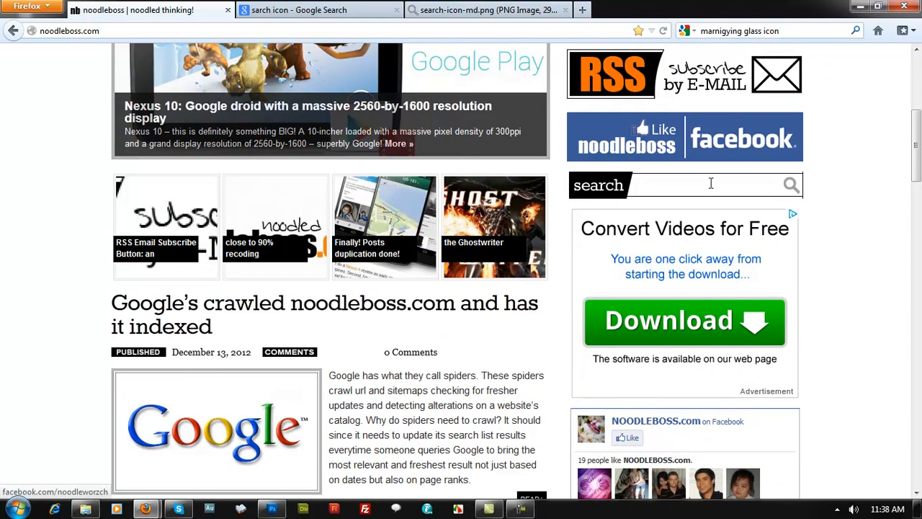
pyautogui.scroll(1, 8, 273)
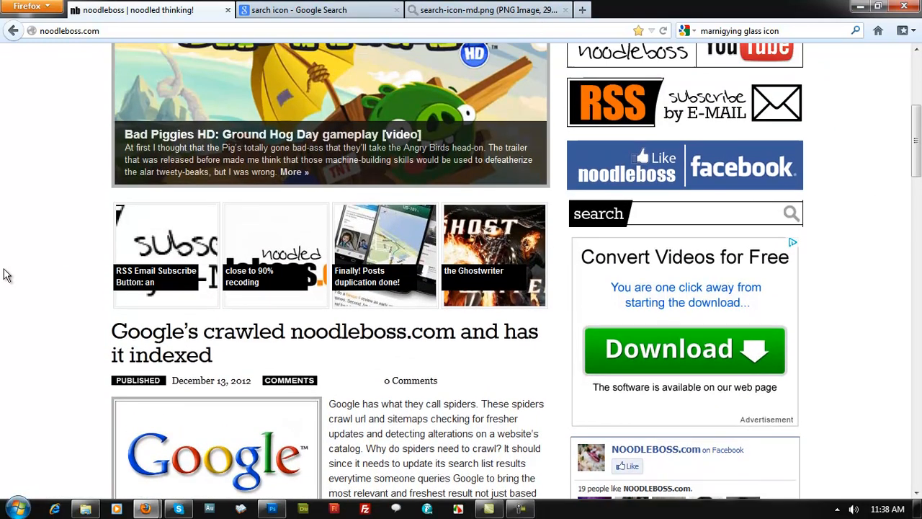
pyautogui.scroll(1, 6, 274)
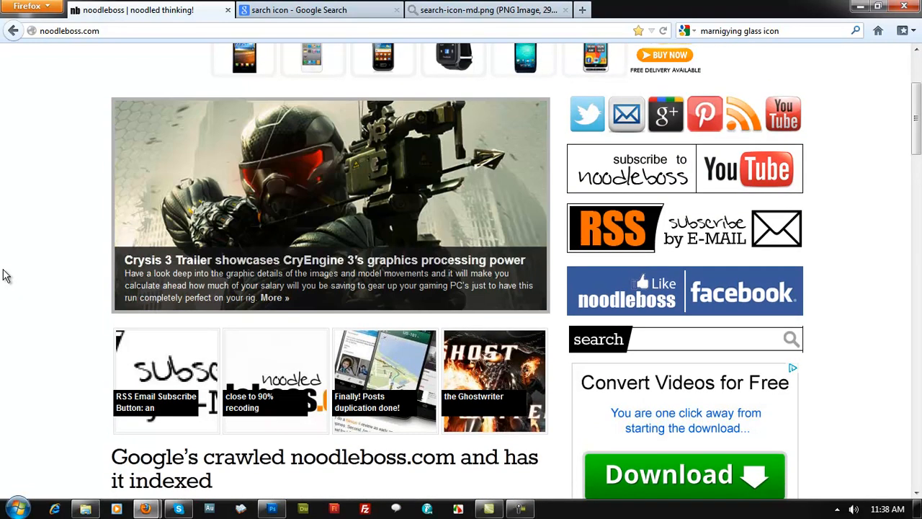
pyautogui.scroll(2, 6, 276)
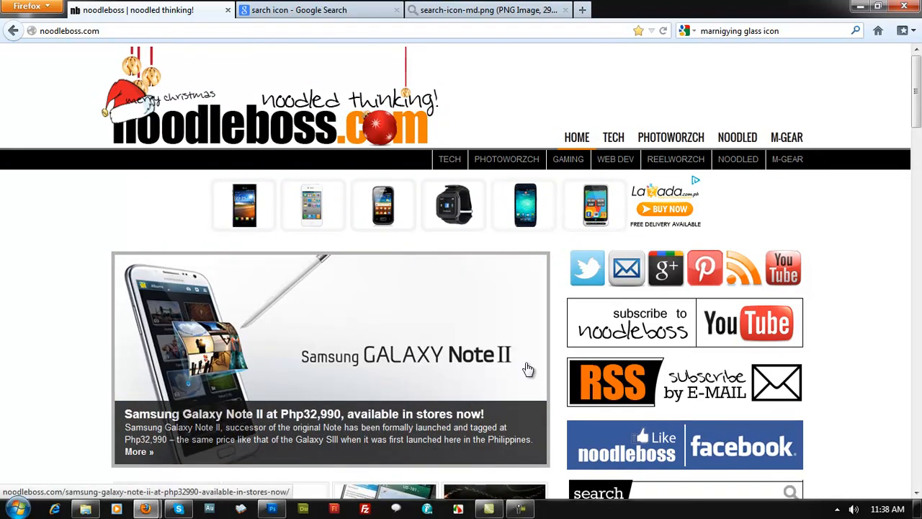
pyautogui.scroll(-2, 528, 369)
pyautogui.scroll(-1, 528, 368)
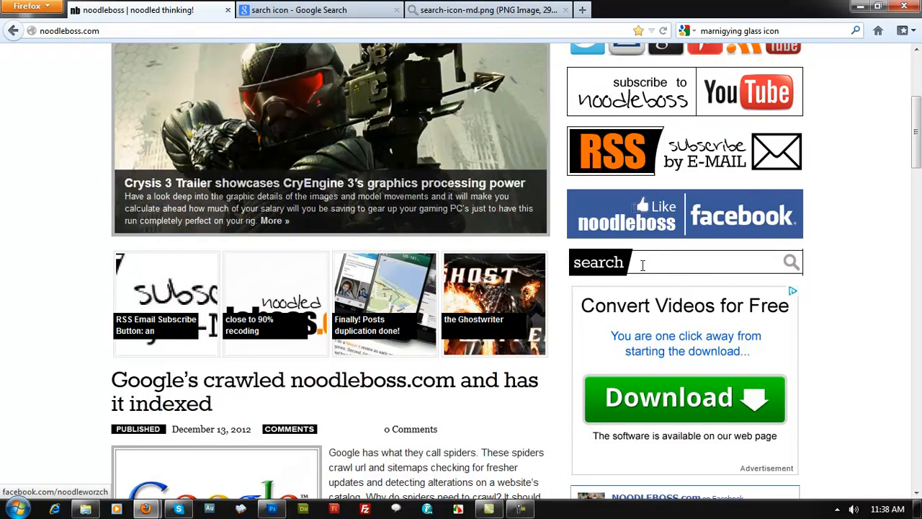
pyautogui.scroll(-2, 3, 281)
pyautogui.scroll(4, 3, 285)
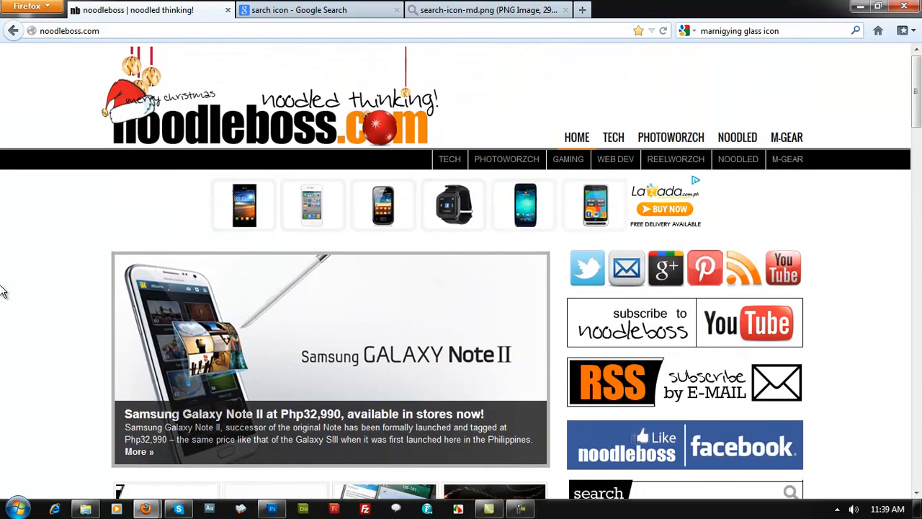
pyautogui.scroll(-2, 3, 288)
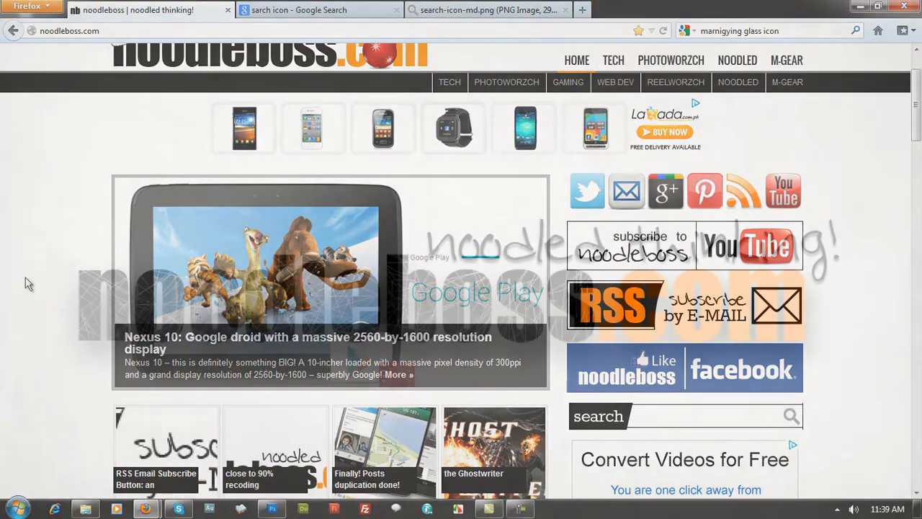